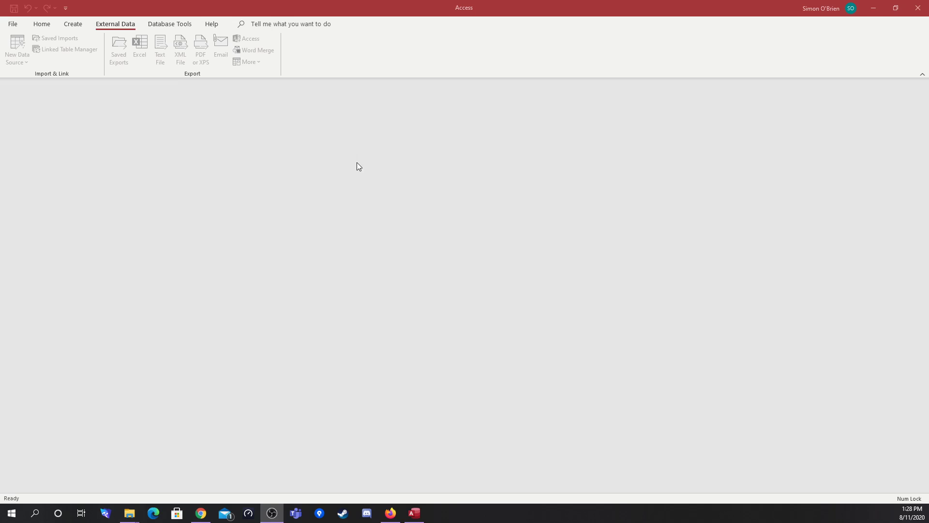
- Open the password-protected 'Clives_Cars_2020-v3 - before Split - Copy' database from recent files and dismiss its save-changes bar
left_click(16, 28)
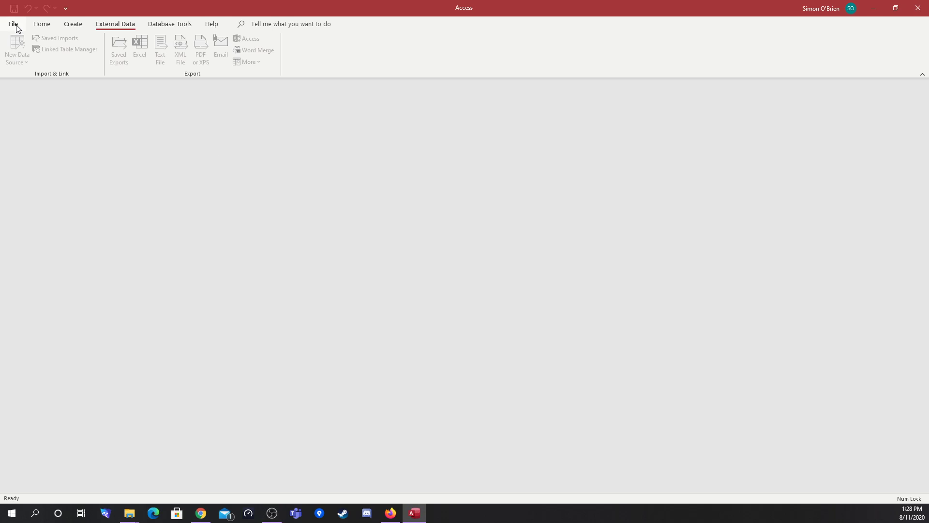
left_click(13, 25)
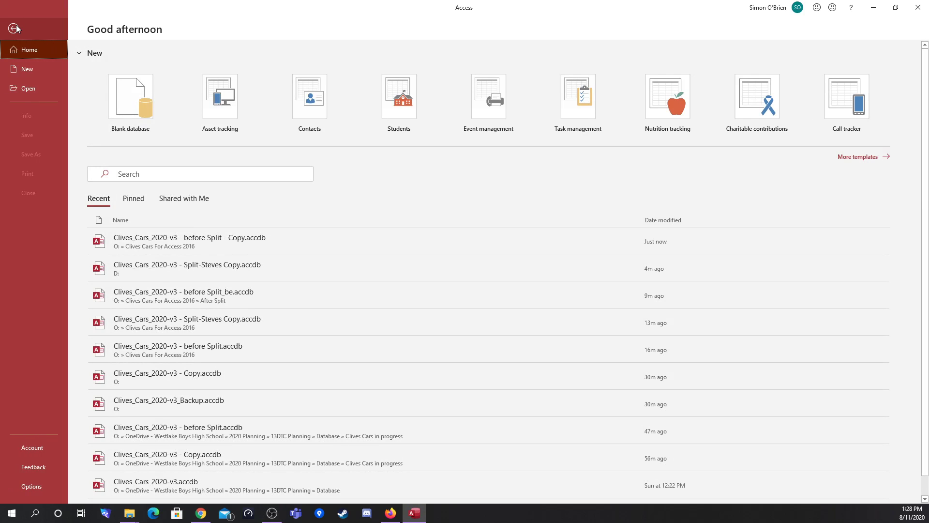
left_click(253, 242)
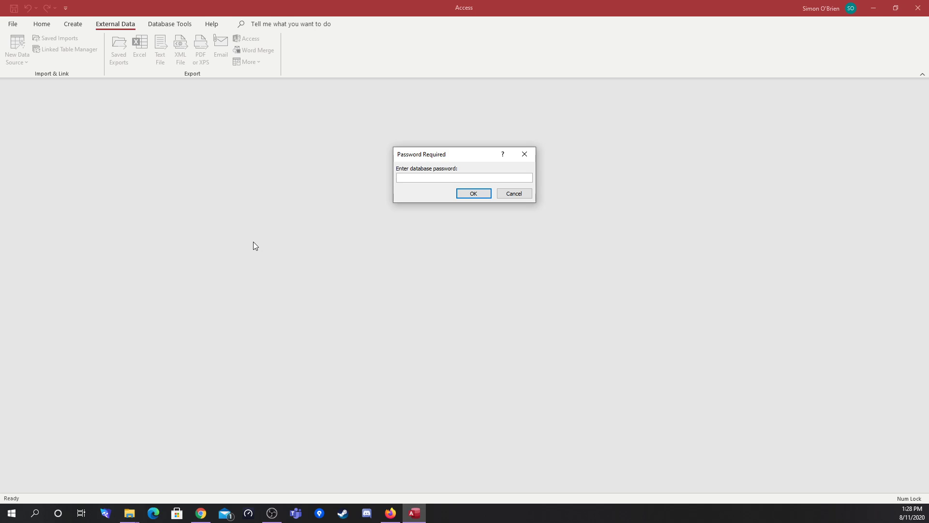
type("*******")
key("Return")
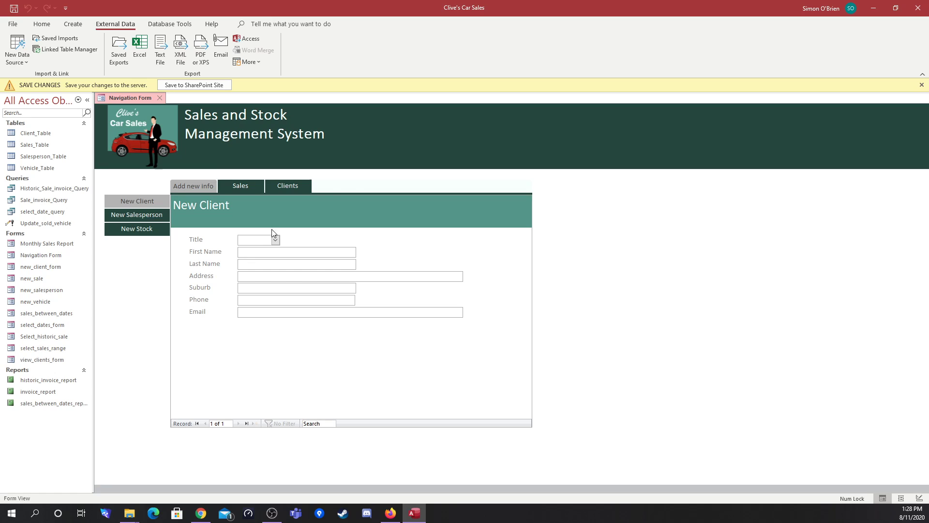
left_click(922, 86)
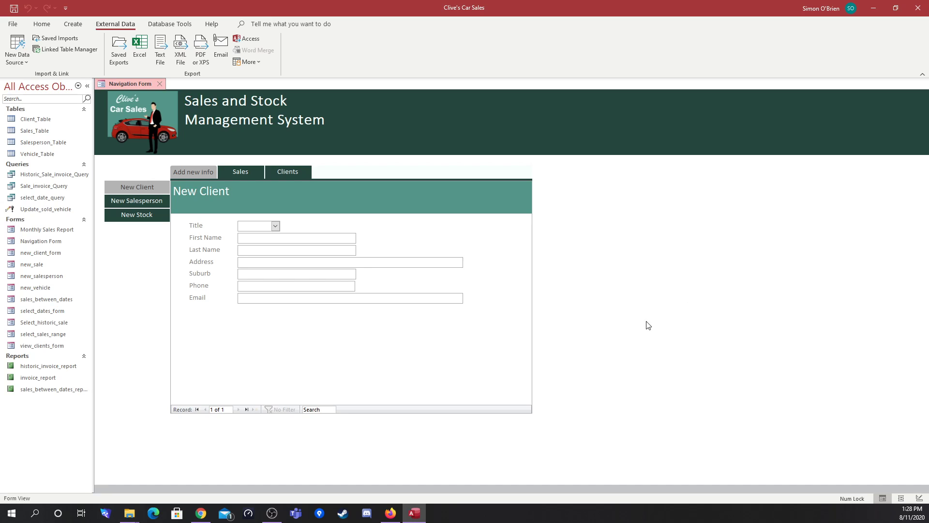
- Launch the Database Splitter from Database Tools and choose Split Database to reach the back-end naming dialog
left_click(166, 25)
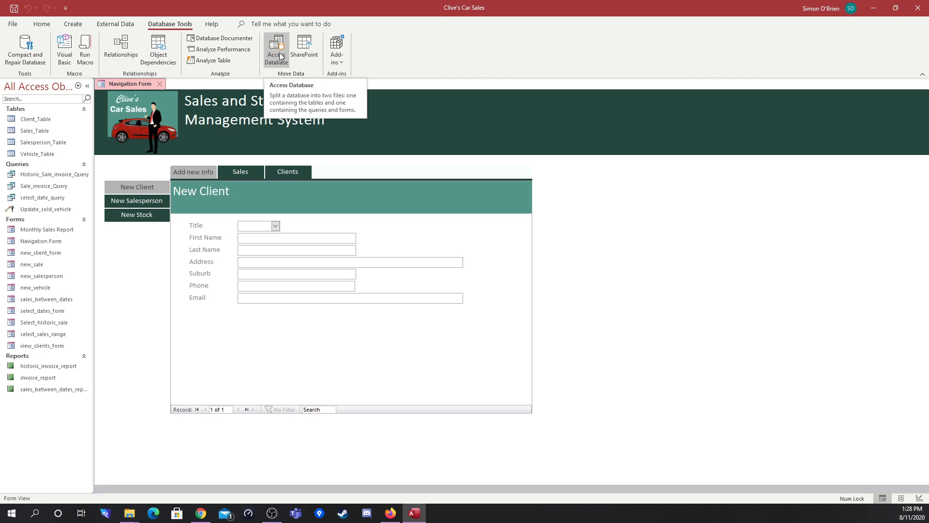
left_click(279, 54)
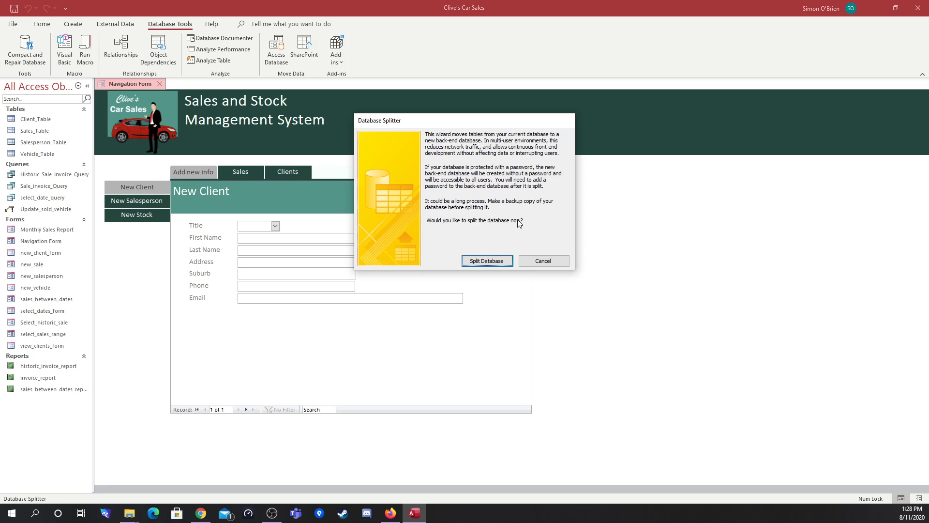
left_click(494, 262)
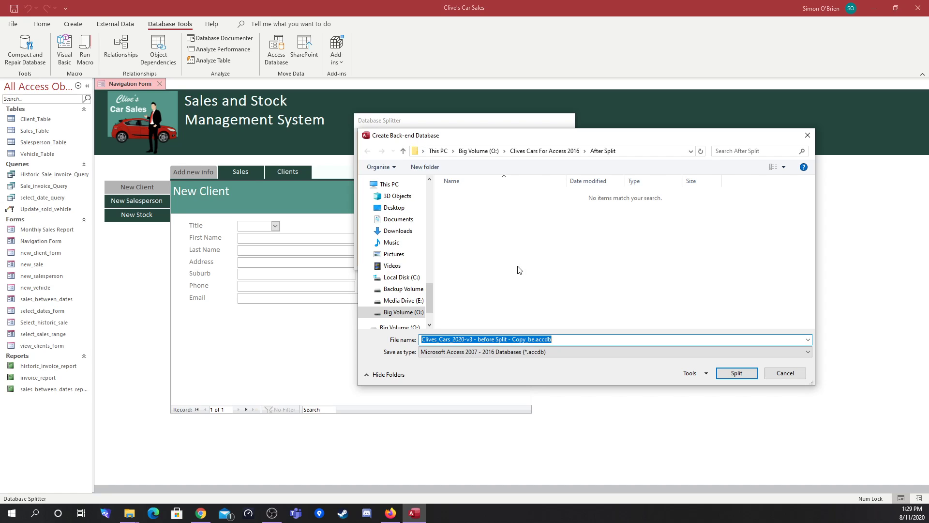
- Name the back end 'Clives_Cars_2020-v3 - back end.accdb' in the After Split folder and attempt the split
left_click(530, 339)
left_click_drag(530, 339, 482, 339)
key("BackSpace")
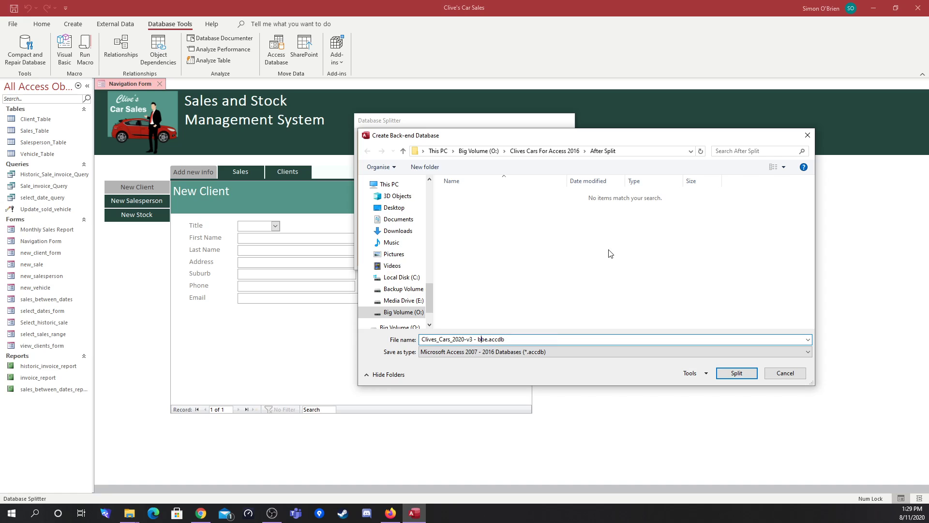
key("BackSpace")
type("ack end")
left_click(545, 151)
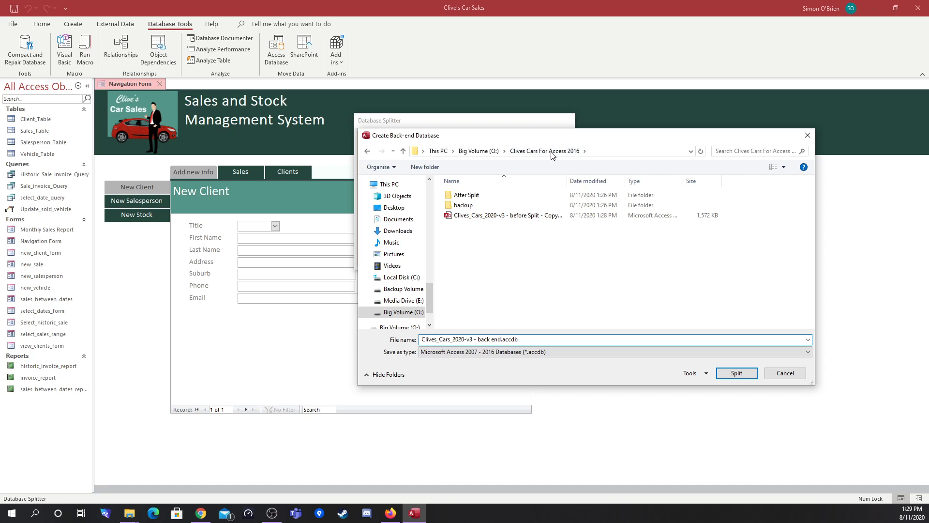
double_click(482, 197)
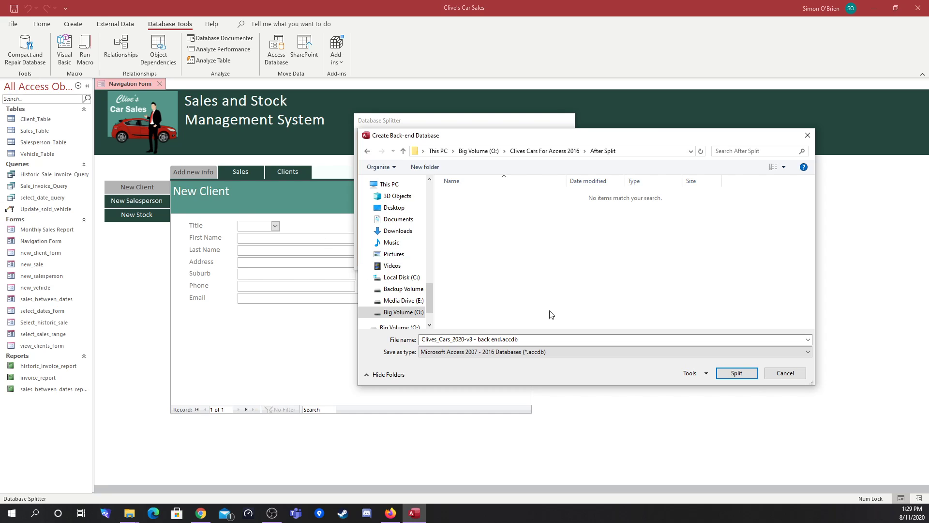
left_click(736, 373)
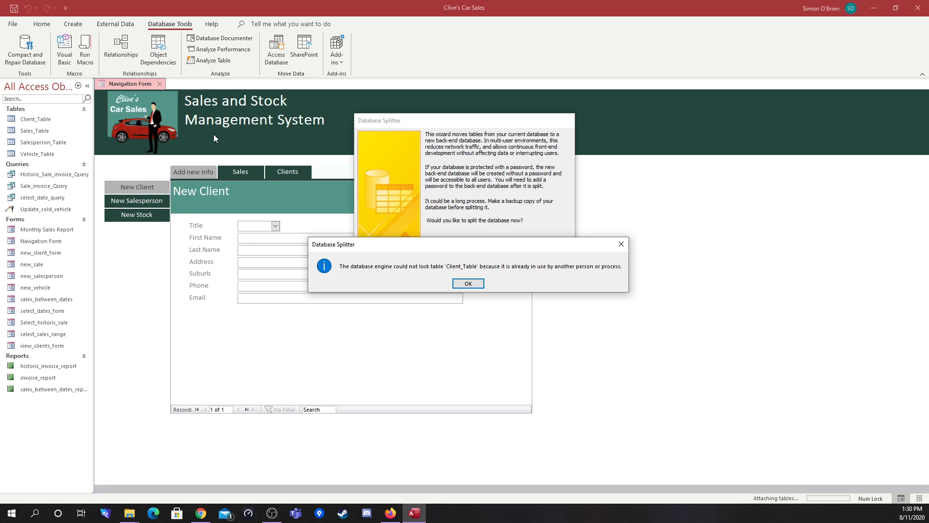
- Dismiss the Client_Table lock error, cancel the splitter and close the Navigation Form
left_click(472, 284)
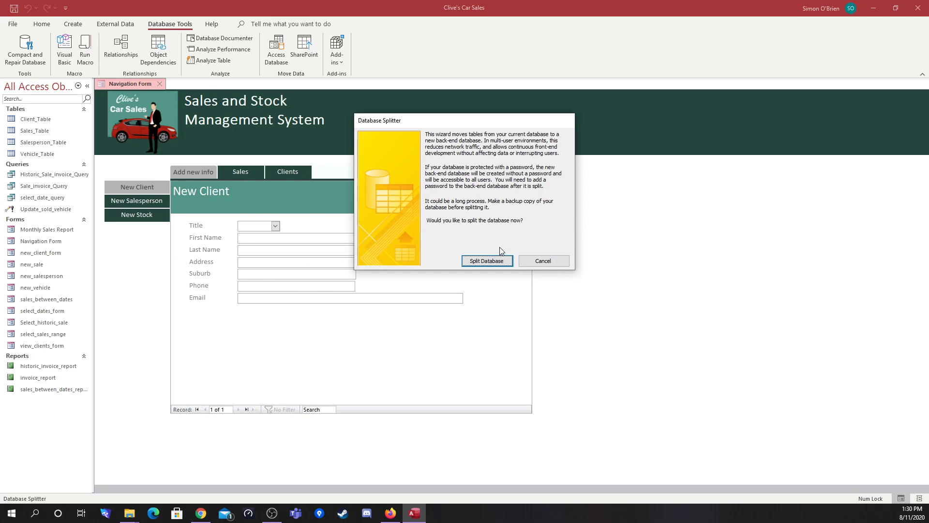
left_click(540, 262)
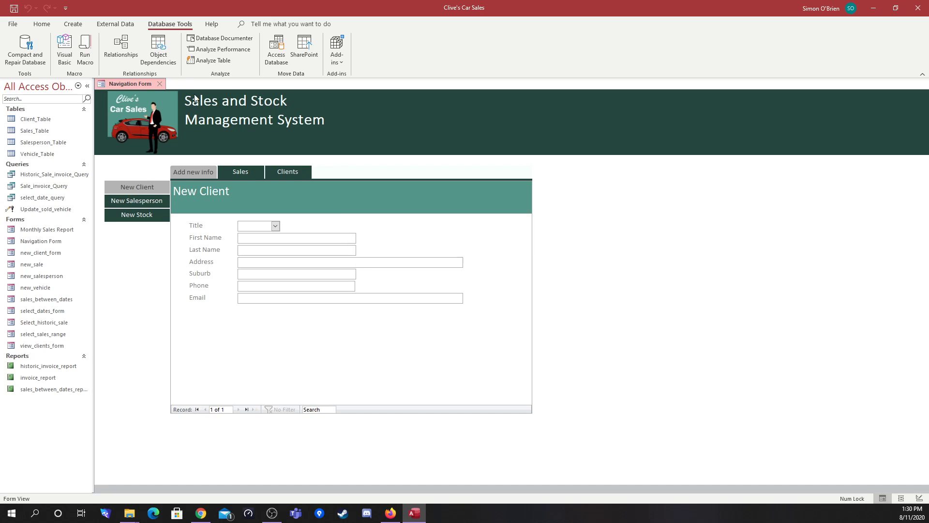
left_click(159, 84)
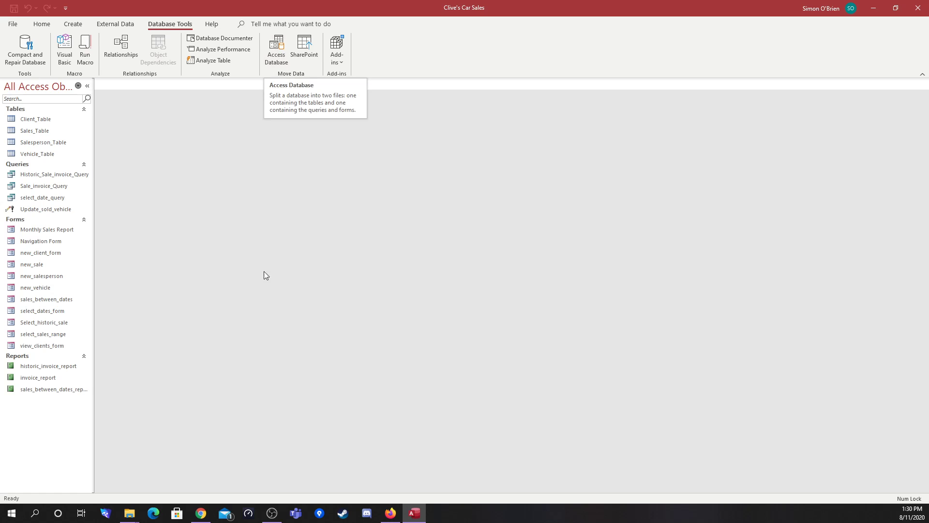
left_click(132, 517)
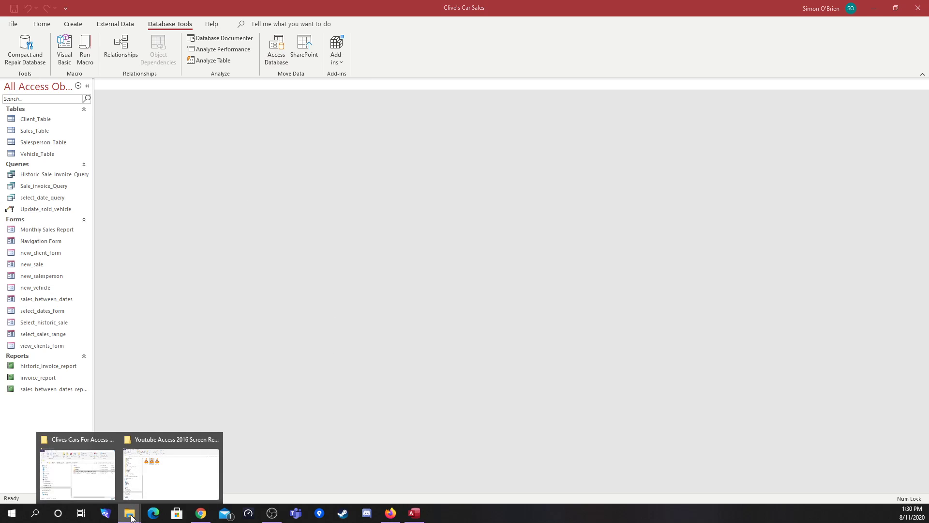
- Load Clives_Cars_2020-v3 - back end.accdb into Access from the After Split folder in File Explorer
left_click(83, 477)
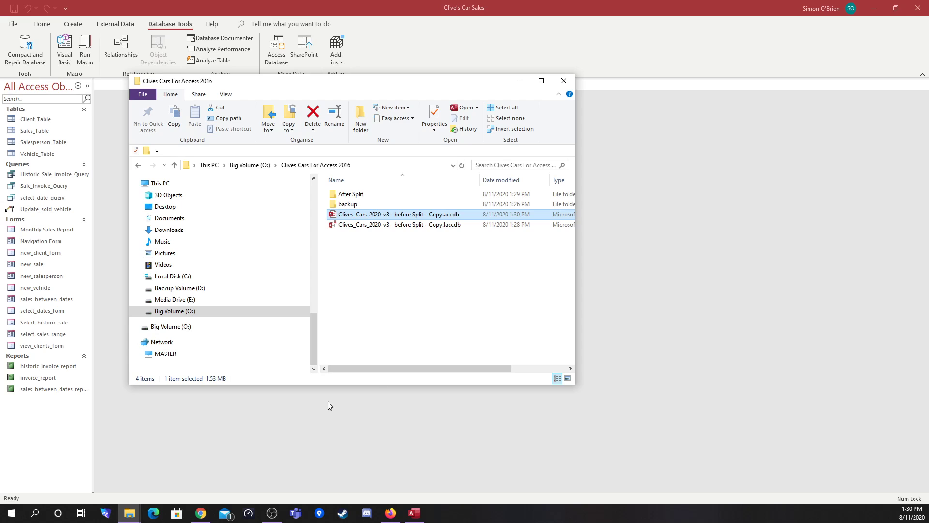
double_click(351, 194)
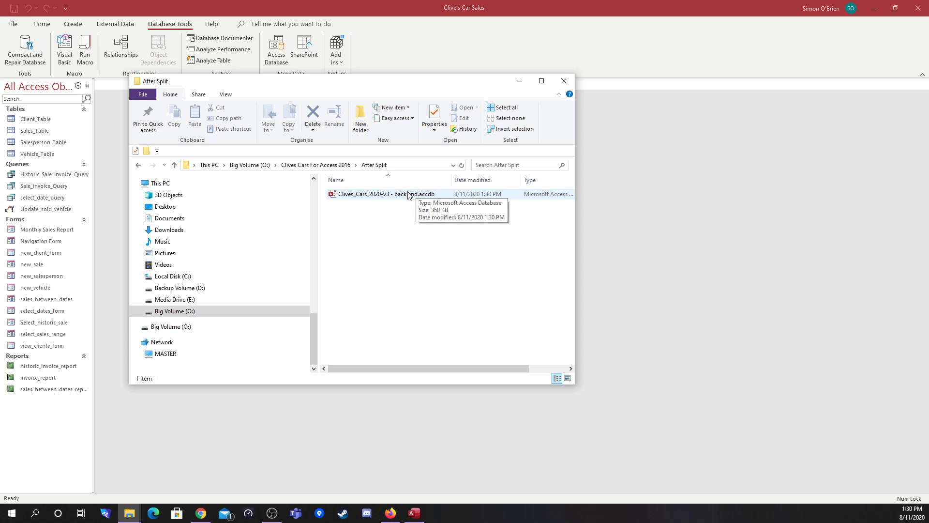
key("alt+F4")
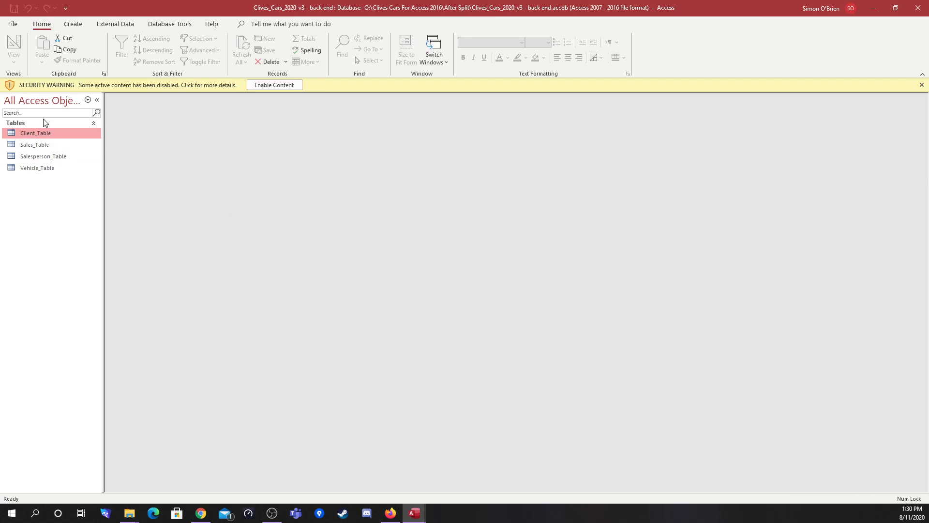
- Enable content, then view and close the Client, Sales, Salesperson and Vehicle tables to check their records
left_click(280, 88)
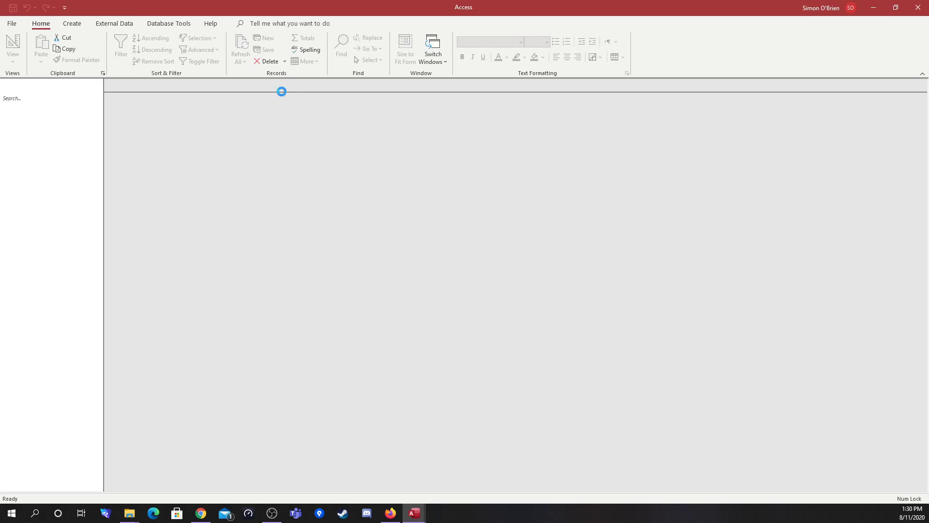
double_click(39, 120)
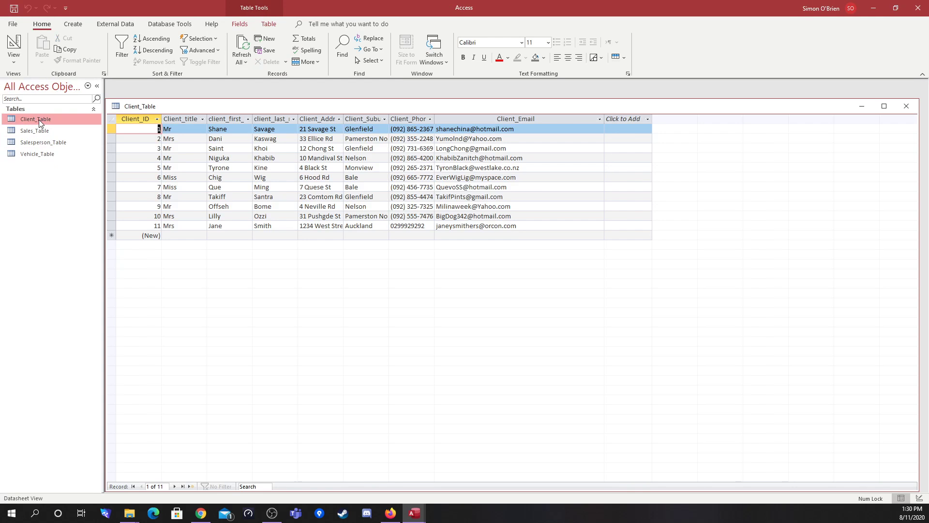
left_click(42, 132)
double_click(41, 144)
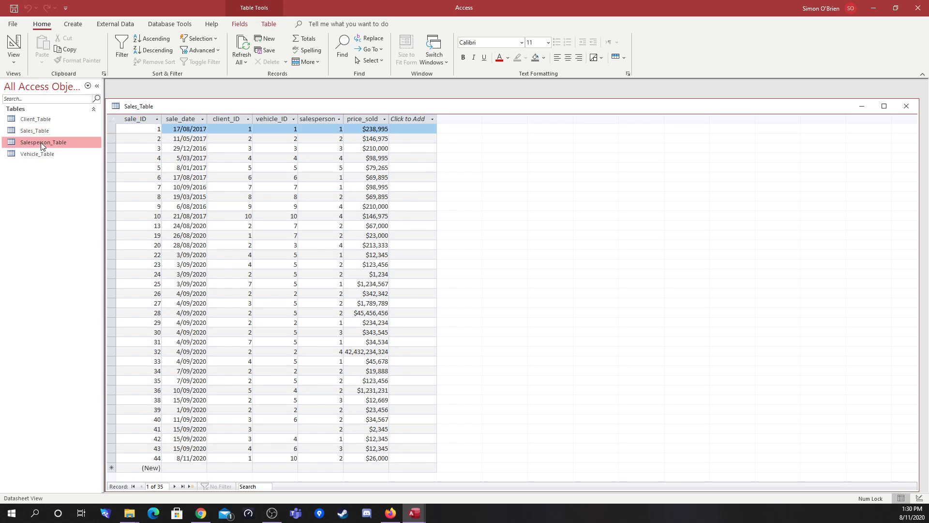
double_click(43, 154)
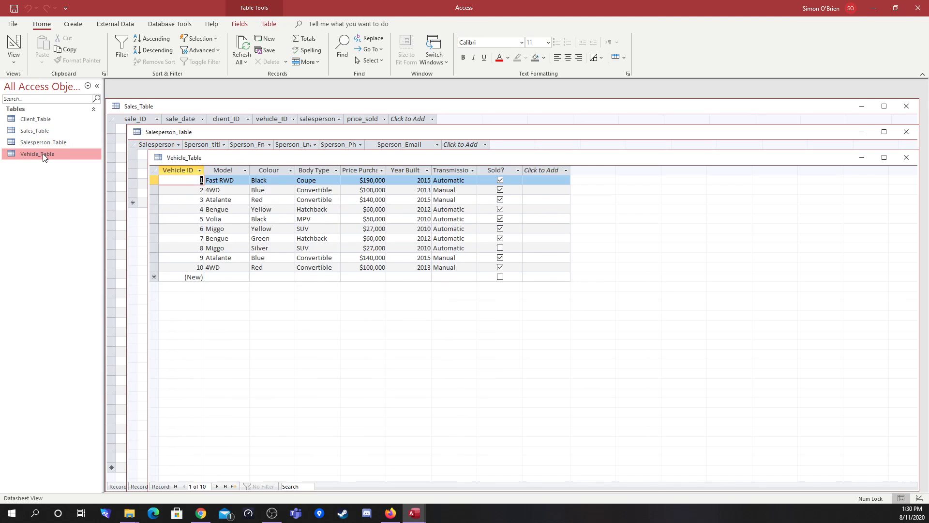
left_click(906, 107)
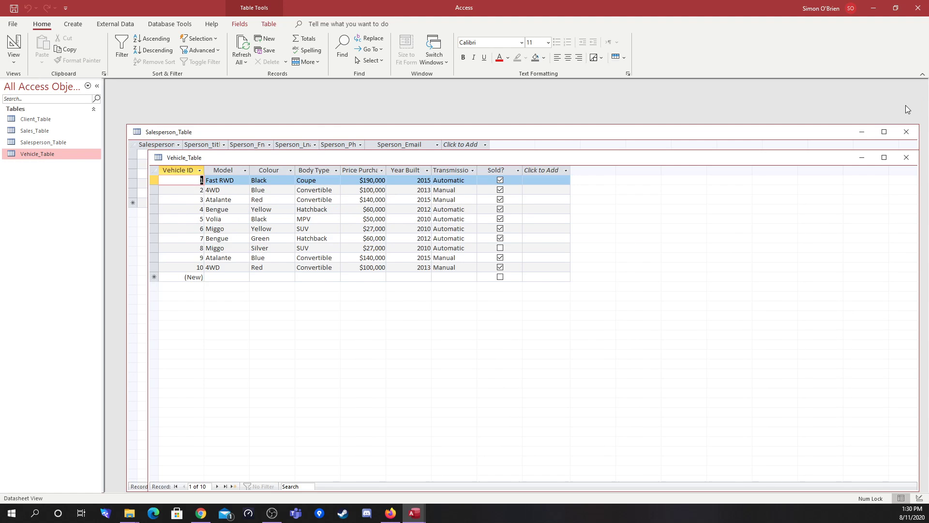
left_click(907, 131)
left_click(906, 157)
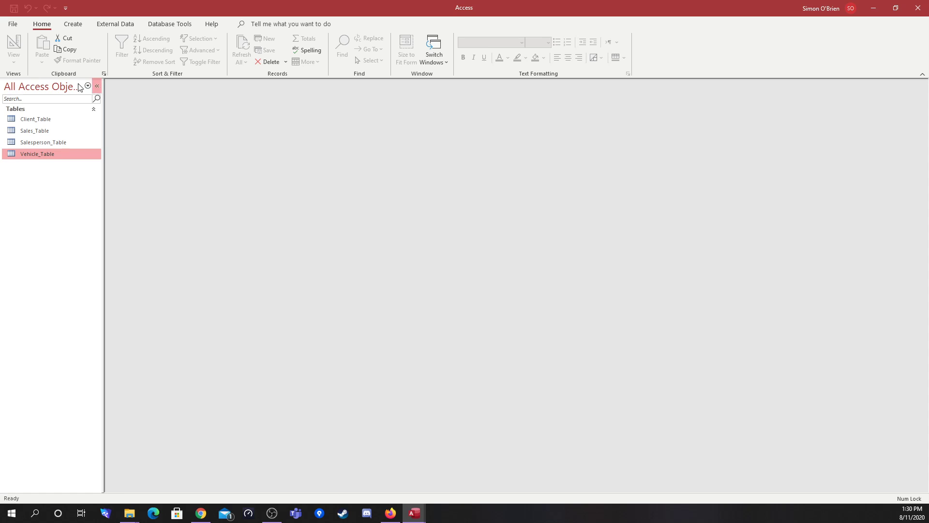
- Close the back-end database and display Access's Open page listing the recent Clives_Cars files
left_click(12, 25)
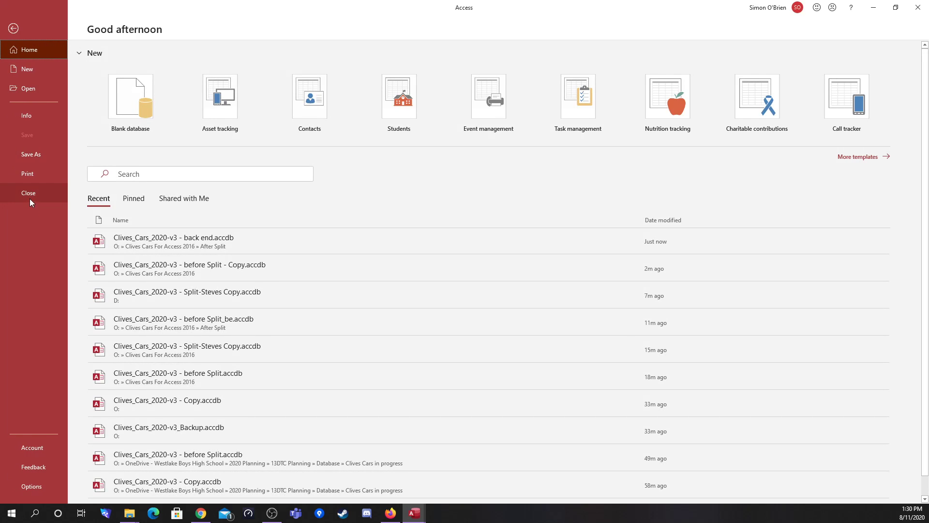
left_click(13, 29)
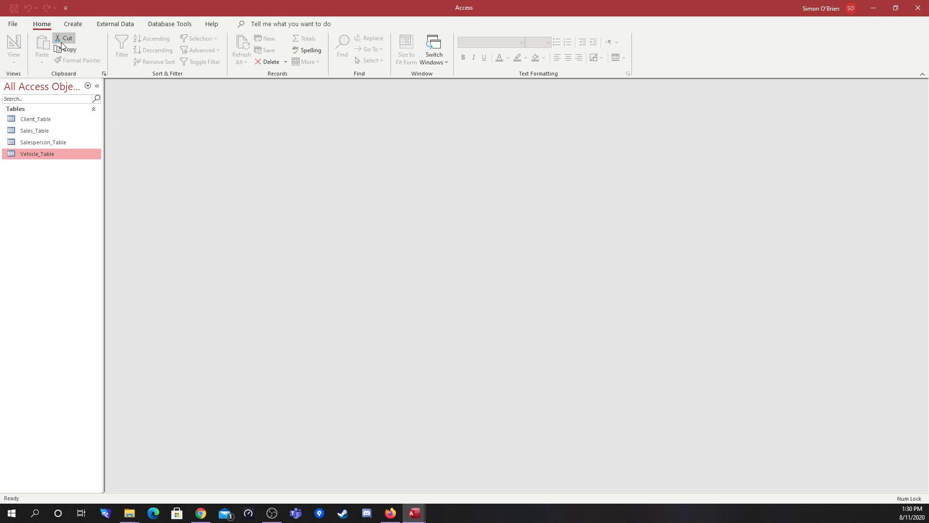
left_click(13, 24)
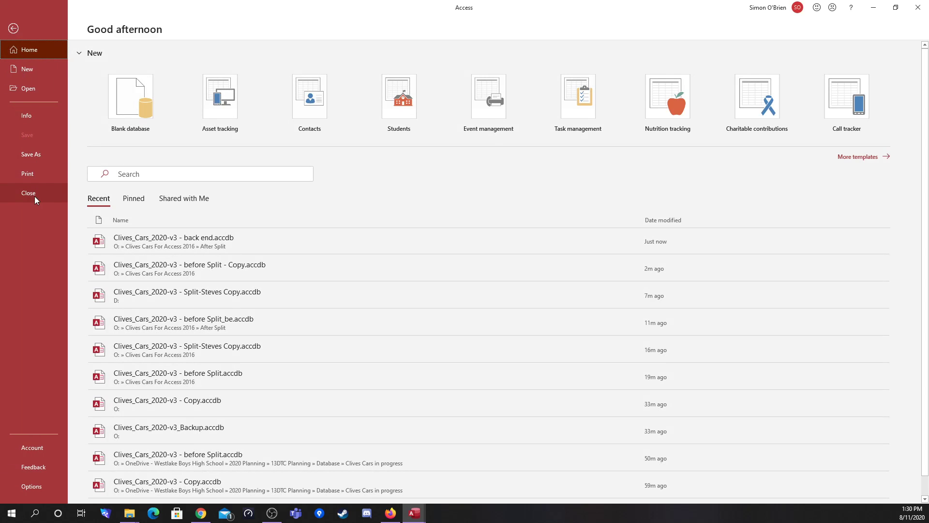
left_click(34, 195)
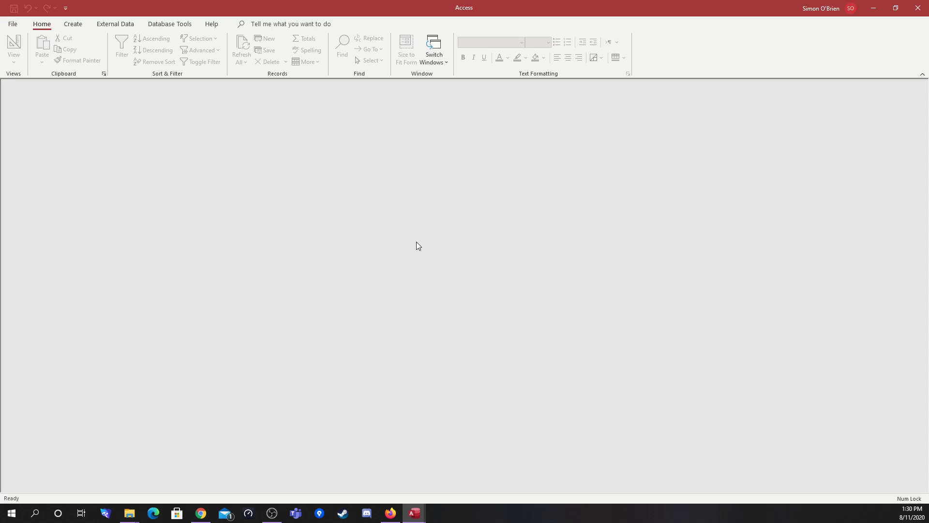
left_click(13, 24)
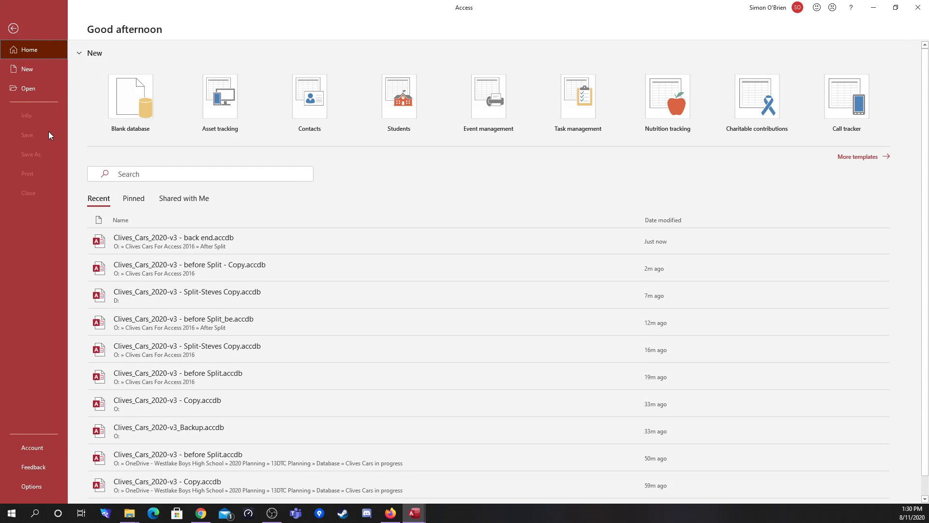
left_click(28, 89)
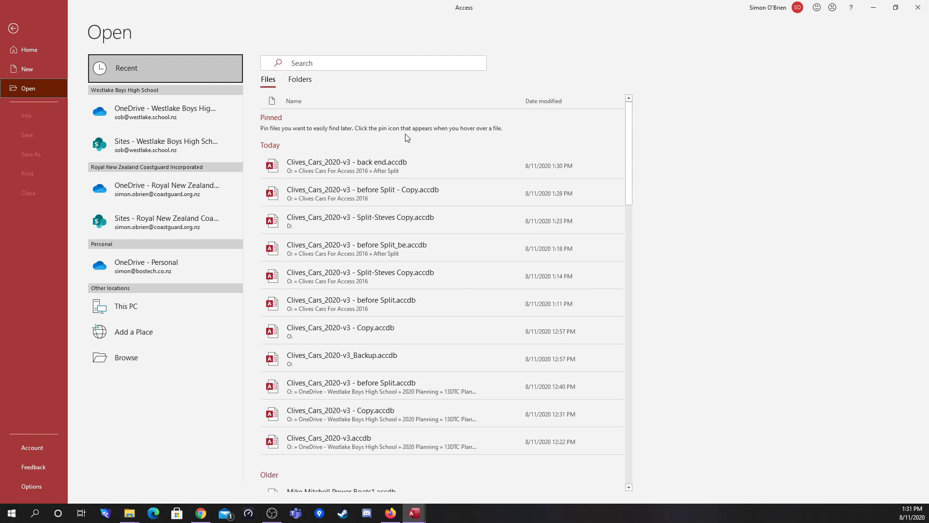
- Reopen 'before Split - Copy' with its password, dismiss the save-changes notice and close the Navigation Form
left_click(394, 191)
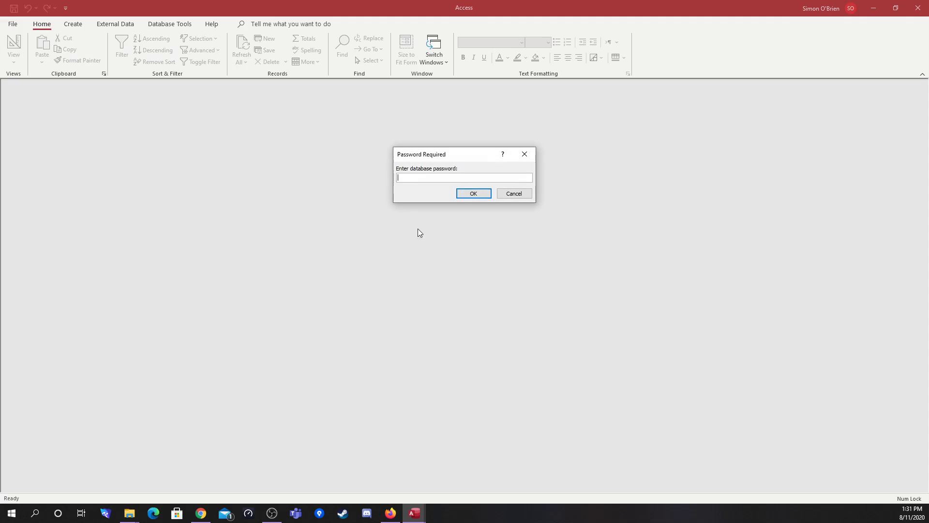
type("********")
key("Return")
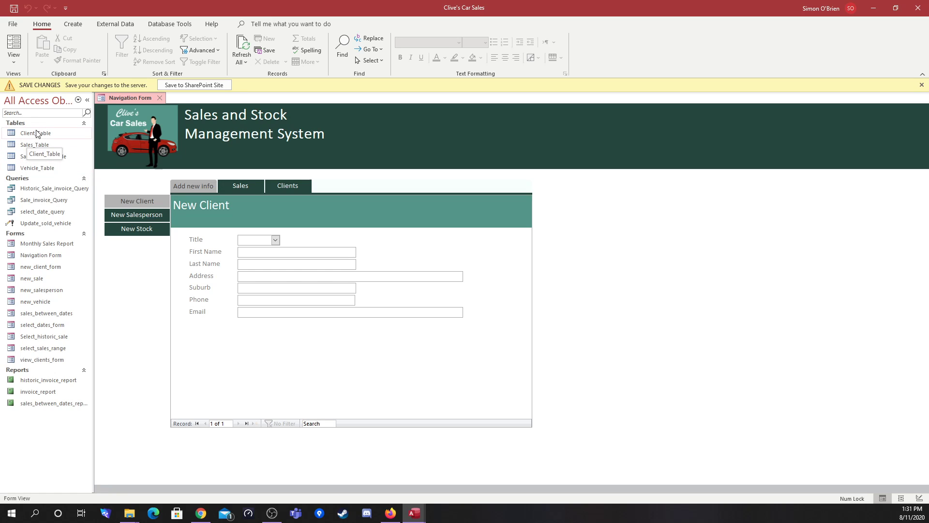
left_click(921, 85)
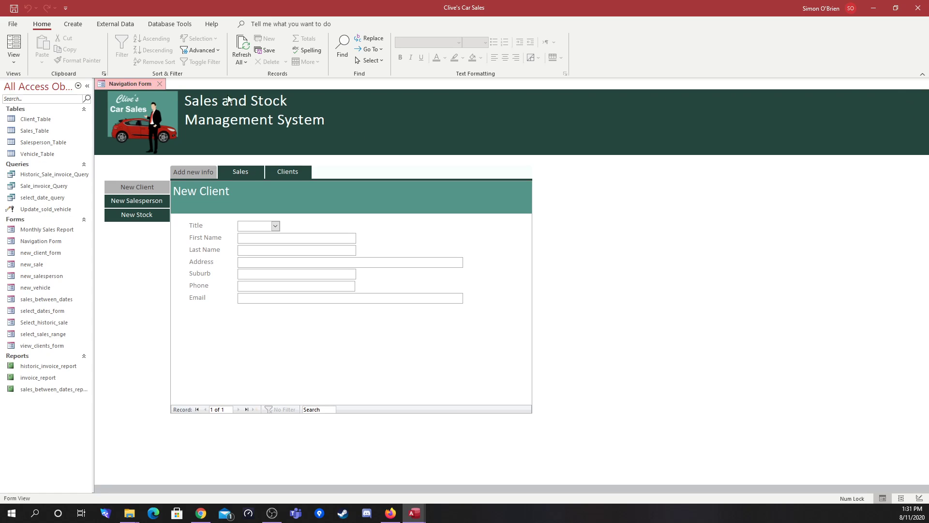
left_click(160, 84)
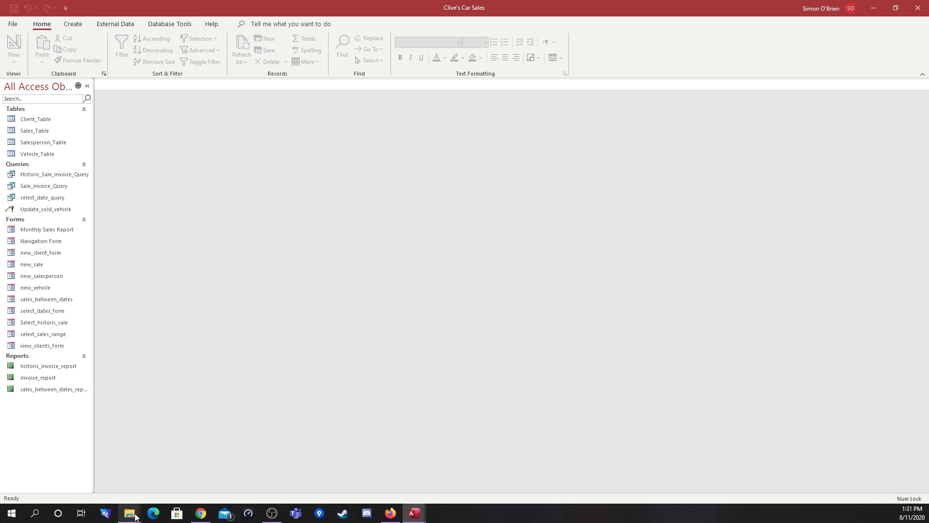
- Delete the old back end.accdb from the After Split folder and close the Explorer window
mouse_move(131, 516)
left_click(94, 481)
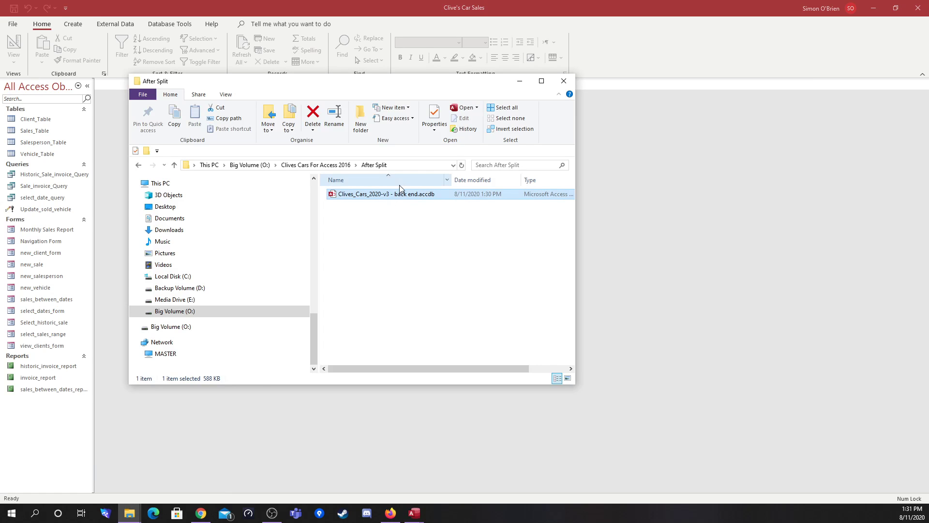
key("F2")
key("Right")
key("Left")
key("Left")
key("Left")
key("Return")
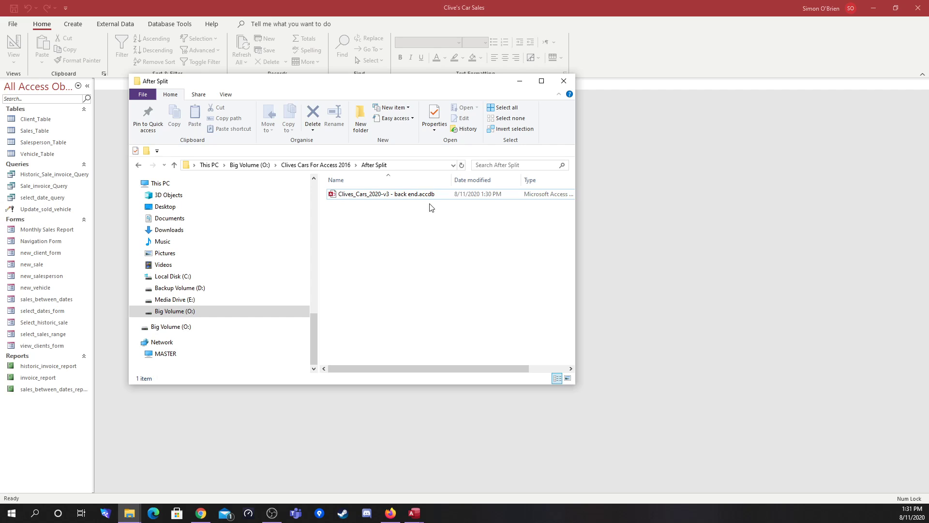
key("Delete")
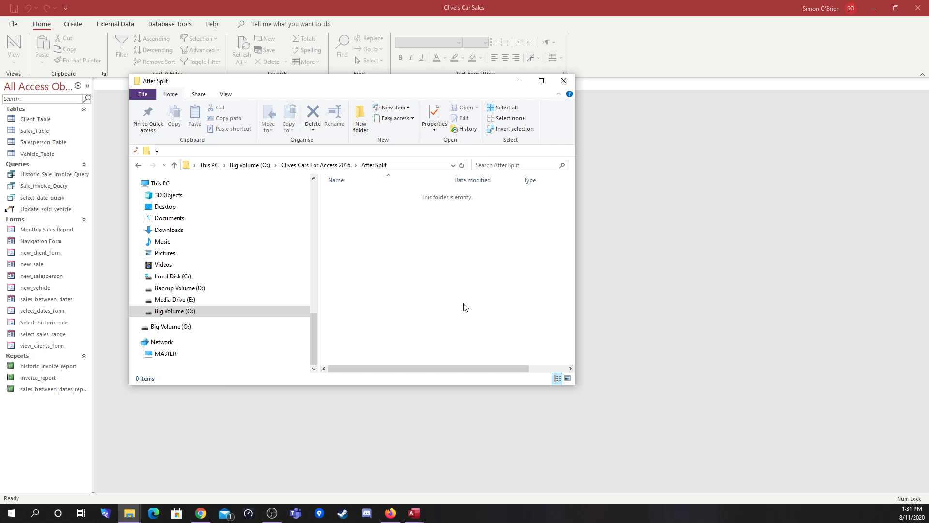
left_click(330, 164)
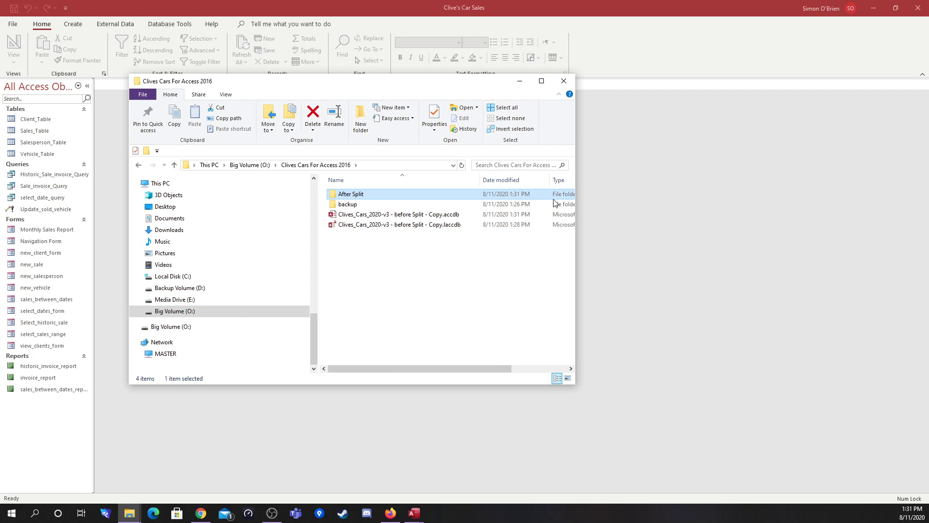
left_click(520, 81)
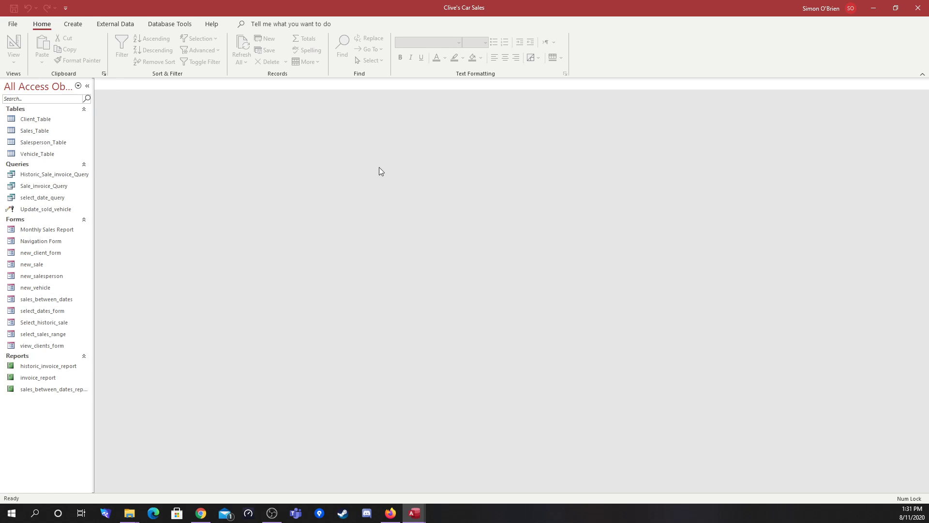
- Start the Database Splitter and browse to O:\Clives Cars For Access 2016\After Split as the back-end location
left_click(177, 23)
left_click(275, 41)
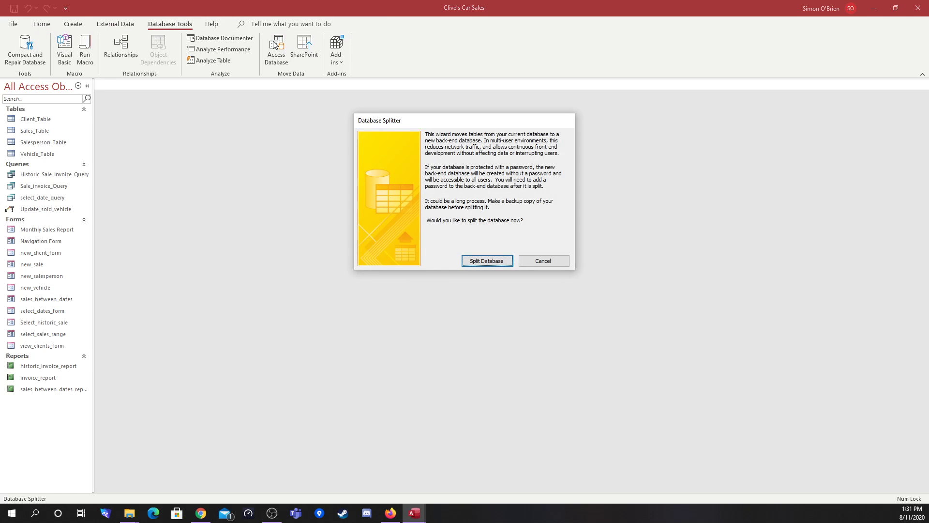
left_click(495, 264)
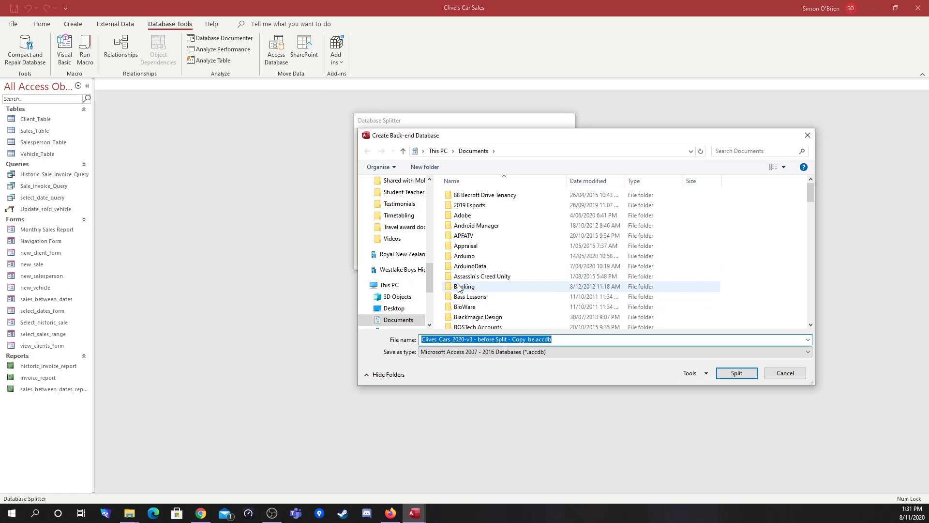
scroll(417, 278, "down", 4)
left_click(416, 278)
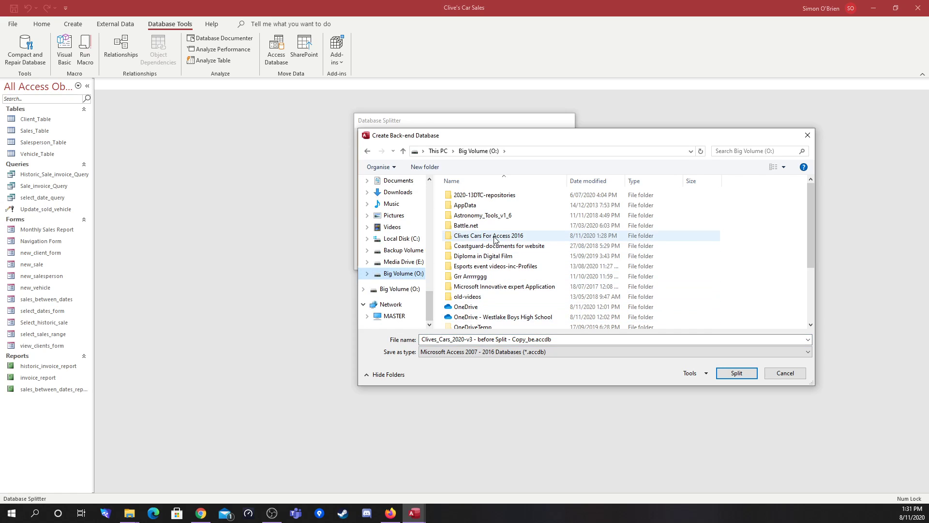
double_click(497, 236)
left_click(466, 196)
double_click(466, 195)
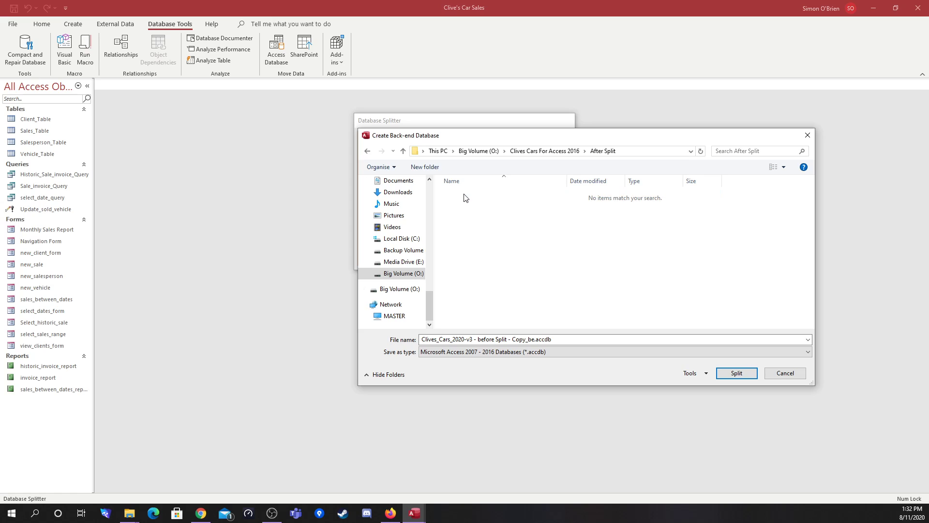
- Name the back end 'Clives_Cars_2020-v3 - back end.accdb' and run the split
left_click(526, 340)
left_click_drag(478, 341, 524, 340)
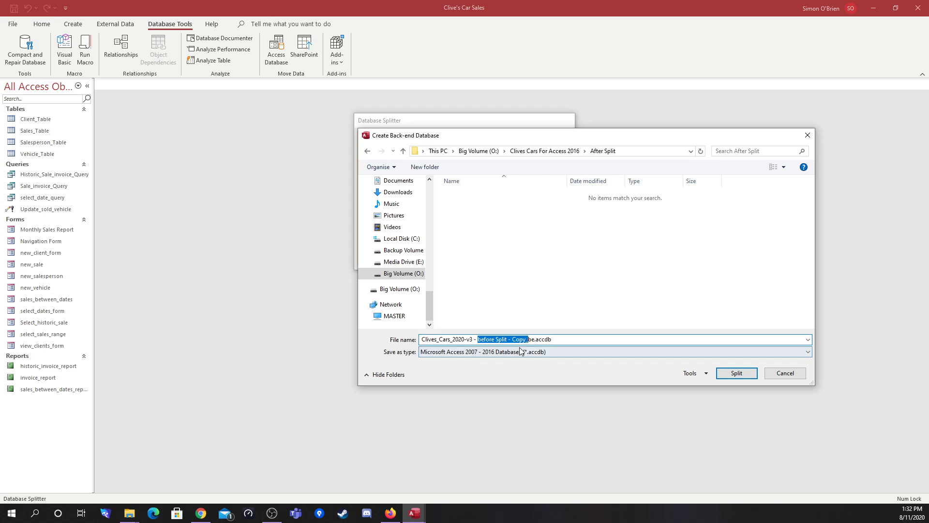
key("BackSpace")
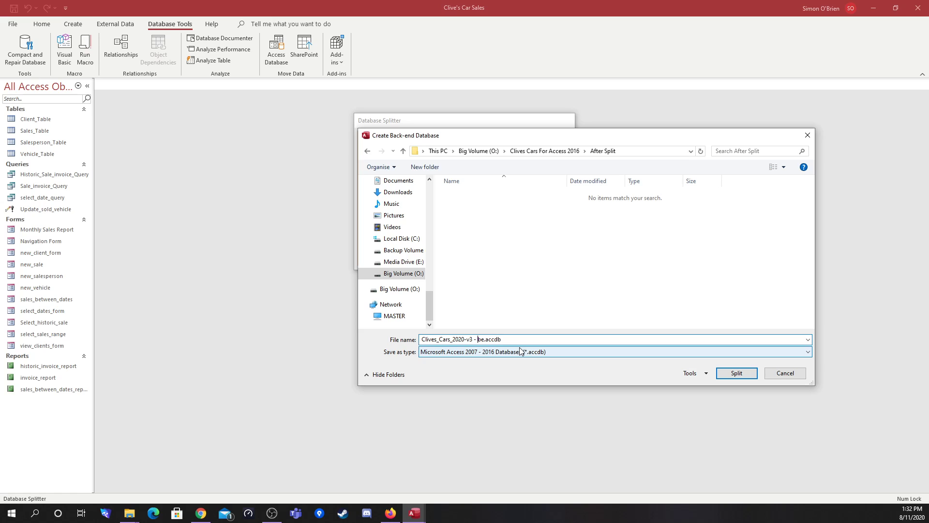
type("ack end")
key("Delete")
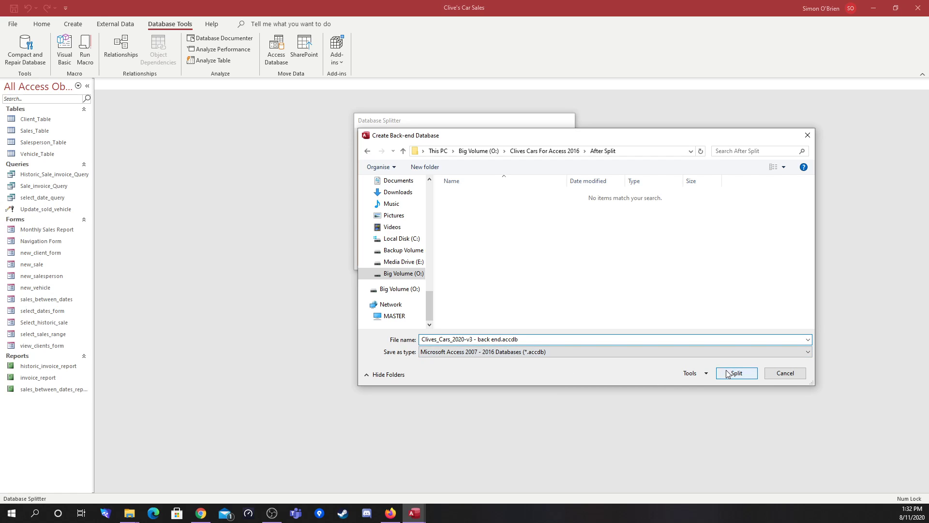
left_click(728, 374)
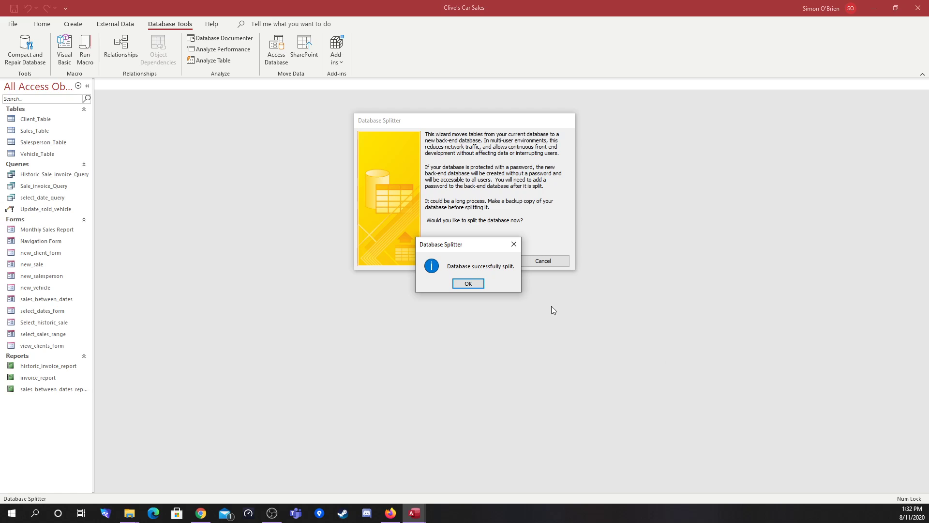
- Acknowledge the 'Database successfully split' message and check a table's linked back-end path
left_click(467, 284)
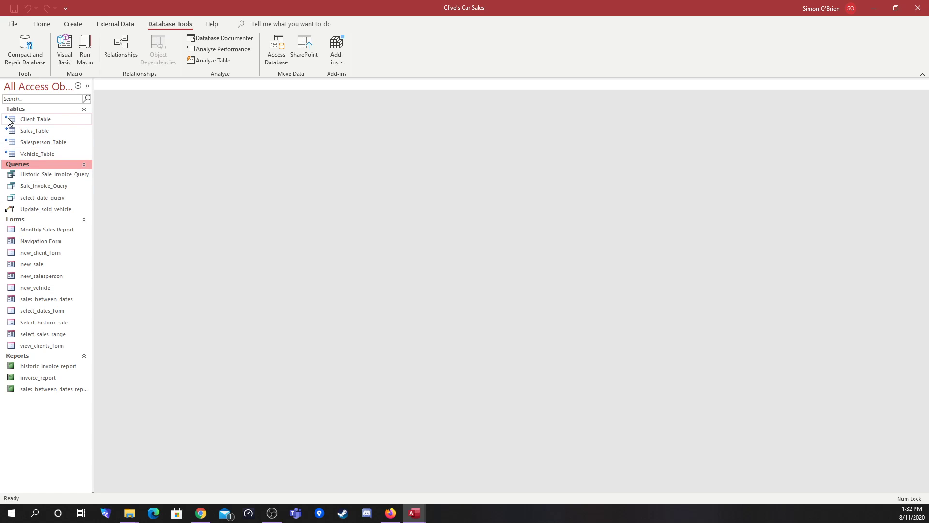
mouse_move(7, 135)
- Open the Navigation Form and switch to the Clients tab
left_click(46, 243)
double_click(47, 243)
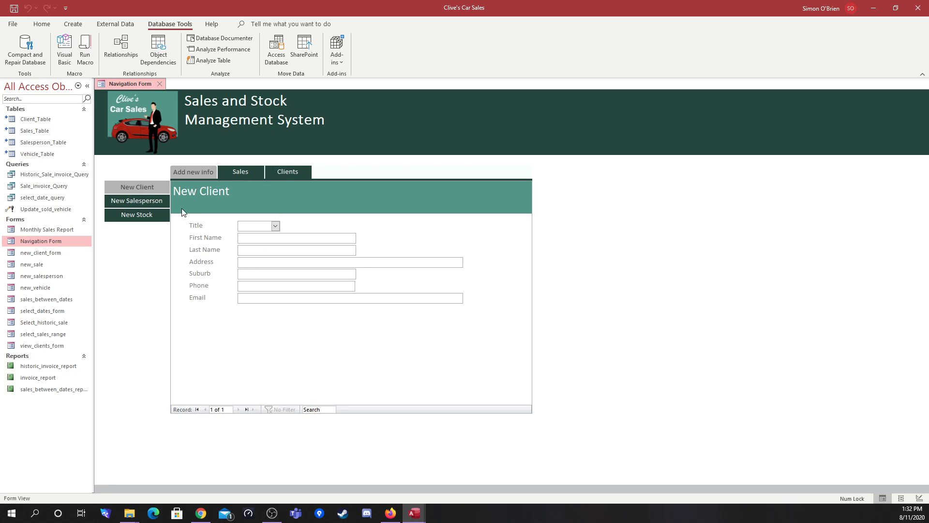
left_click(288, 172)
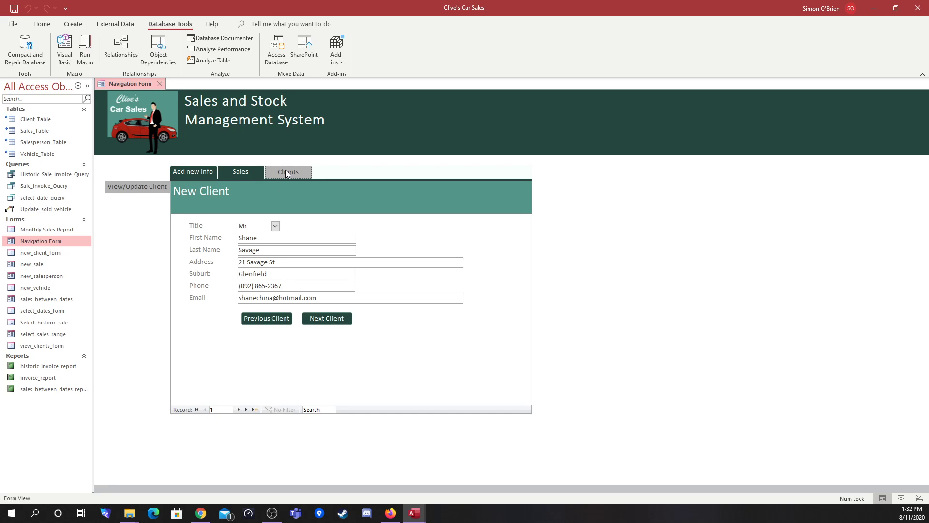
- Page forward six client records, then back three, with the record navigator
left_click(239, 409)
left_click(238, 410)
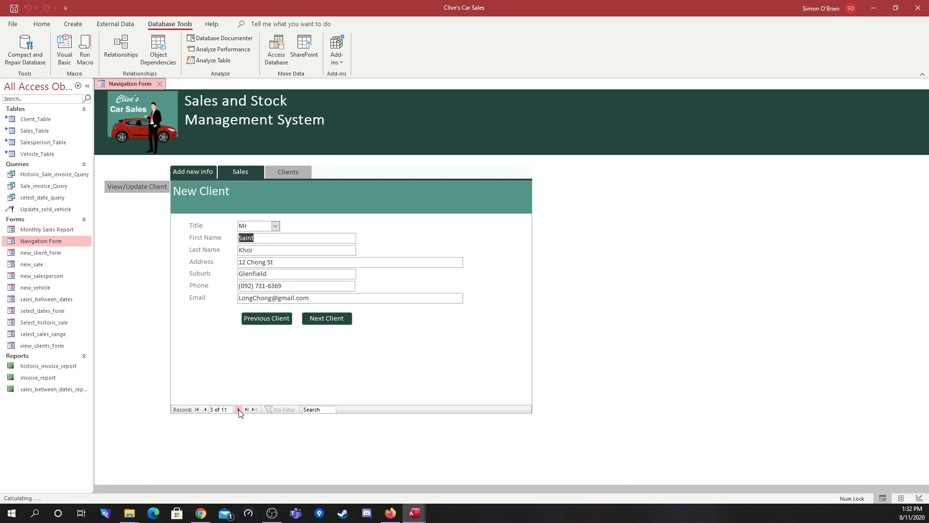
left_click(239, 410)
left_click(238, 410)
left_click(239, 410)
left_click(238, 409)
left_click(239, 410)
left_click(239, 410)
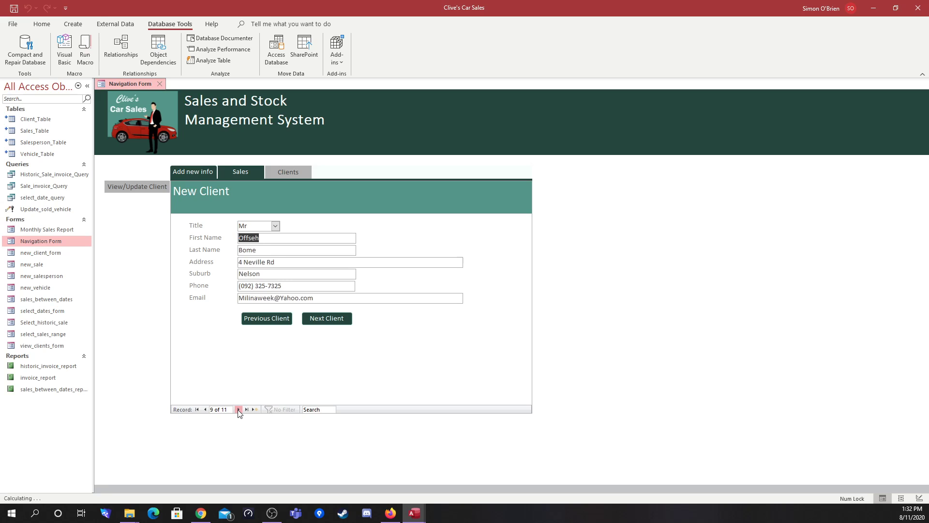
left_click(239, 410)
left_click(206, 409)
left_click(206, 410)
left_click(205, 409)
left_click(205, 410)
left_click(206, 410)
left_click(205, 409)
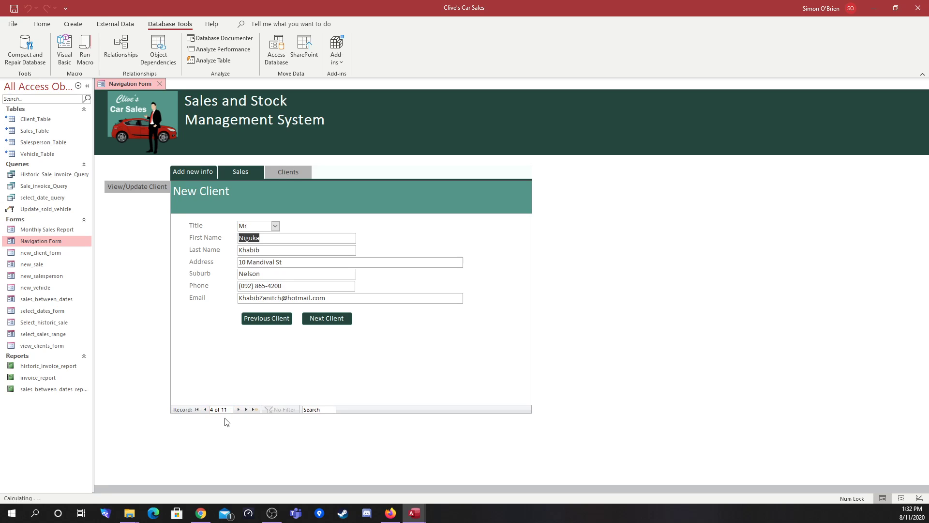
- Use the Next and Previous Client buttons, ending on record 4 of 11
left_click(328, 319)
left_click(328, 319)
left_click(279, 321)
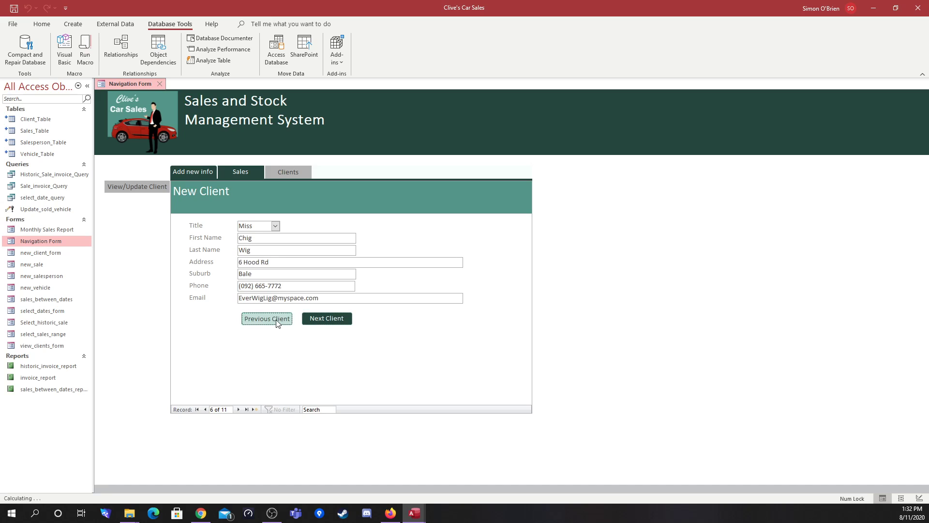
left_click(279, 321)
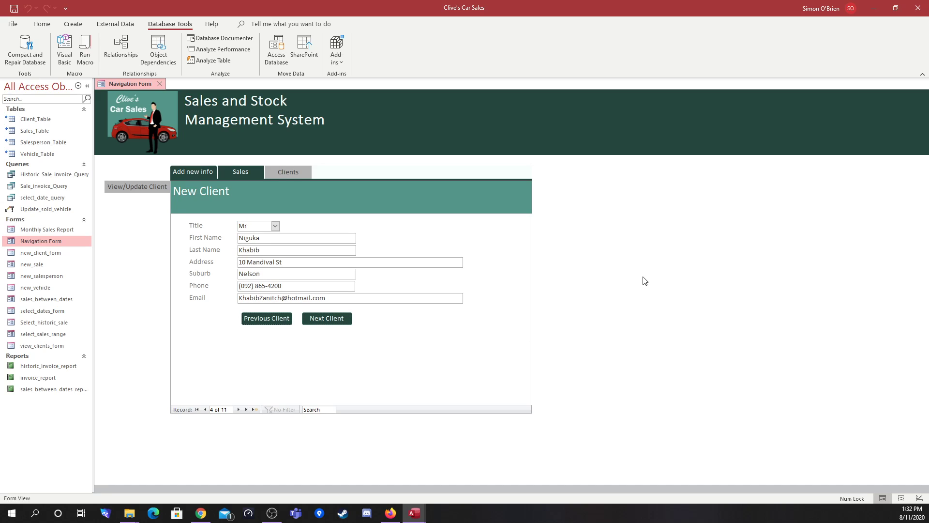
- In the Clives Cars For Access 2016 folder, open After Split to show the back end.accdb and its lock file
mouse_move(129, 514)
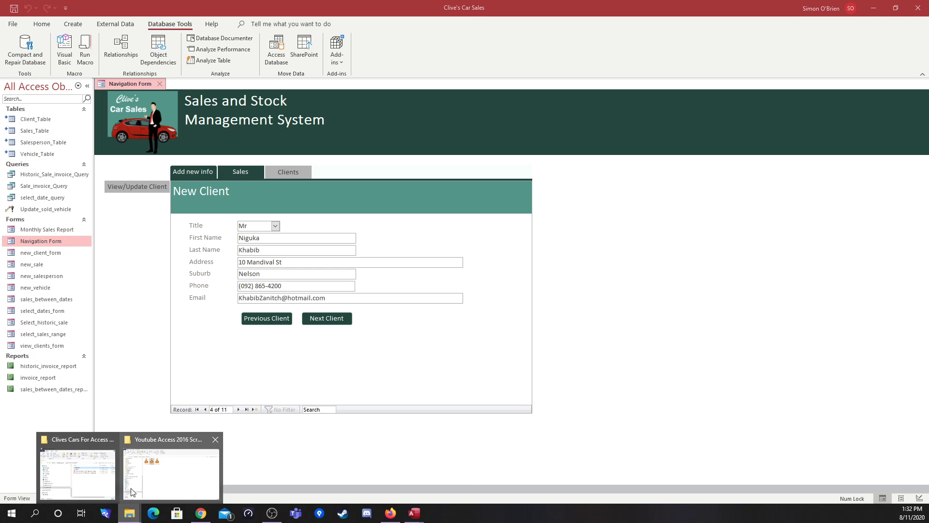
left_click(115, 468)
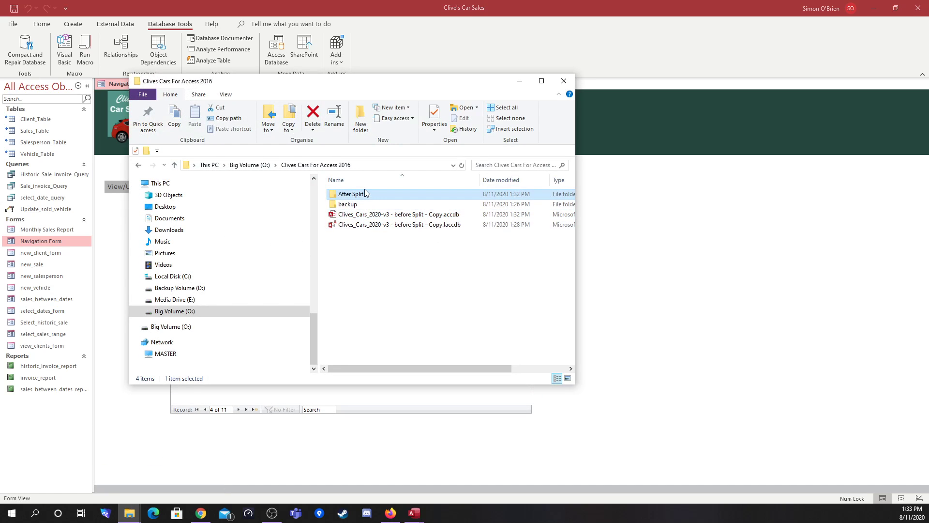
double_click(378, 193)
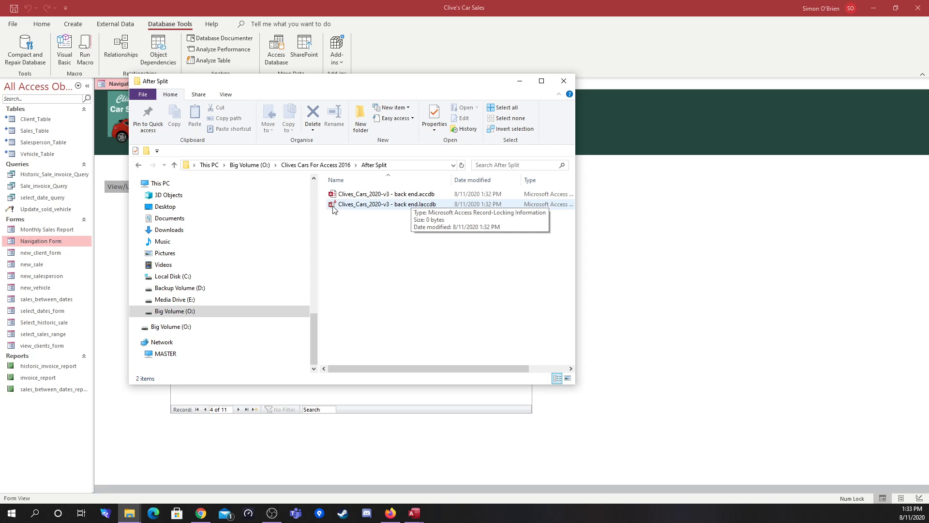
left_click(564, 81)
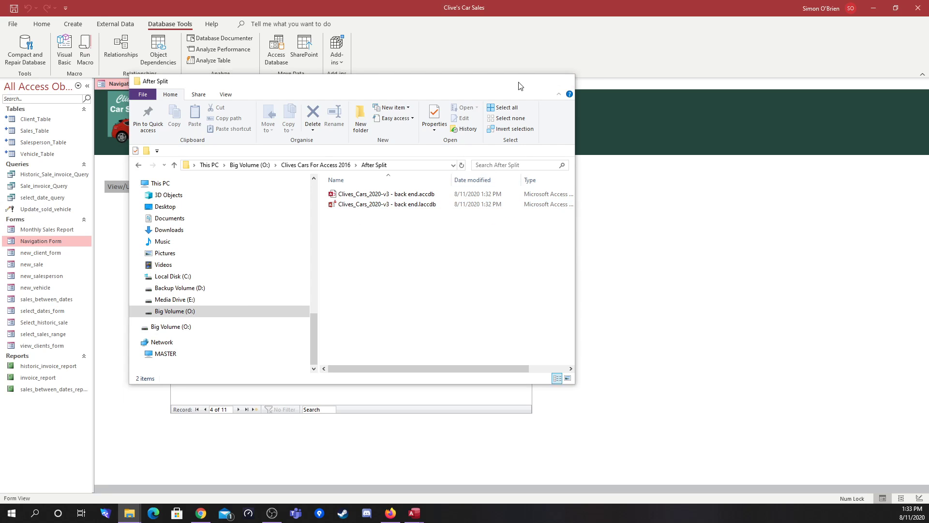
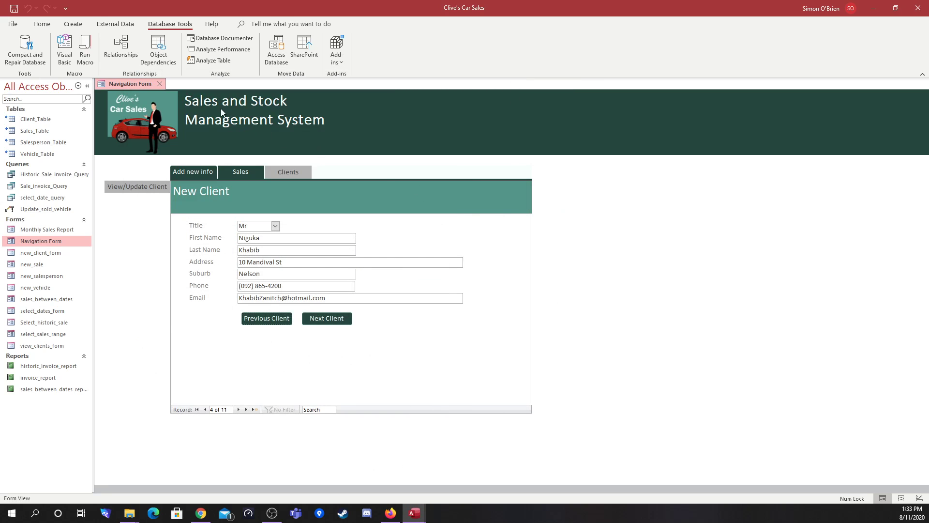
- Close the Navigation Form tab so the Clive's Car Sales database has no open objects
left_click(159, 84)
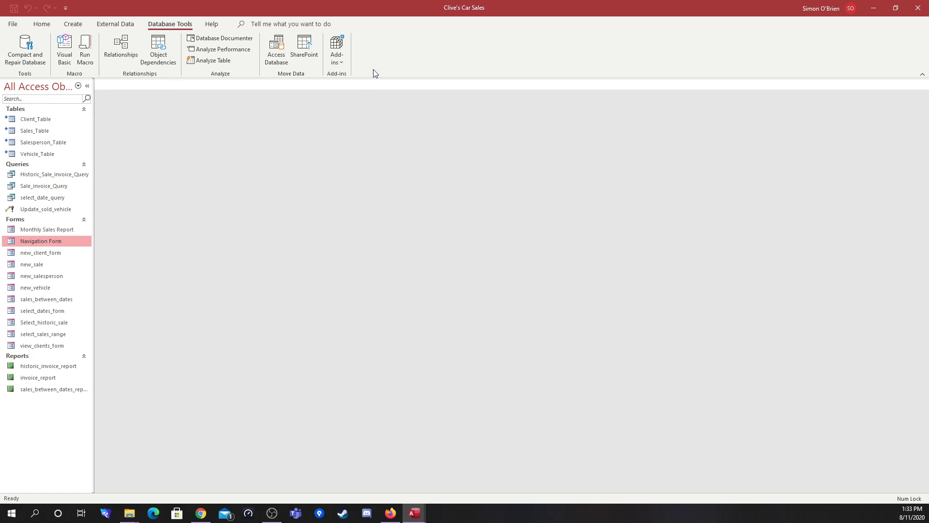
- Close the database, reopen 'before Split - Copy' from recent files with its password, and dismiss the save notice
left_click(15, 23)
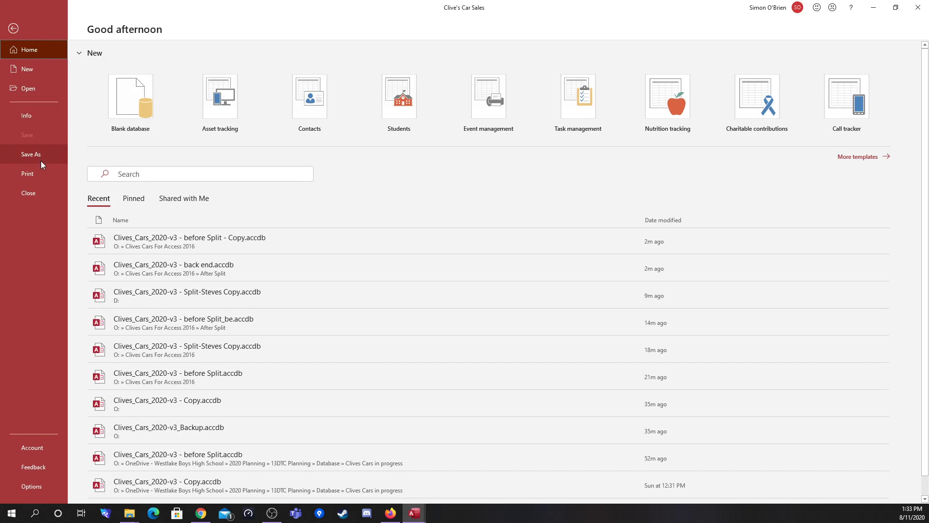
left_click(33, 191)
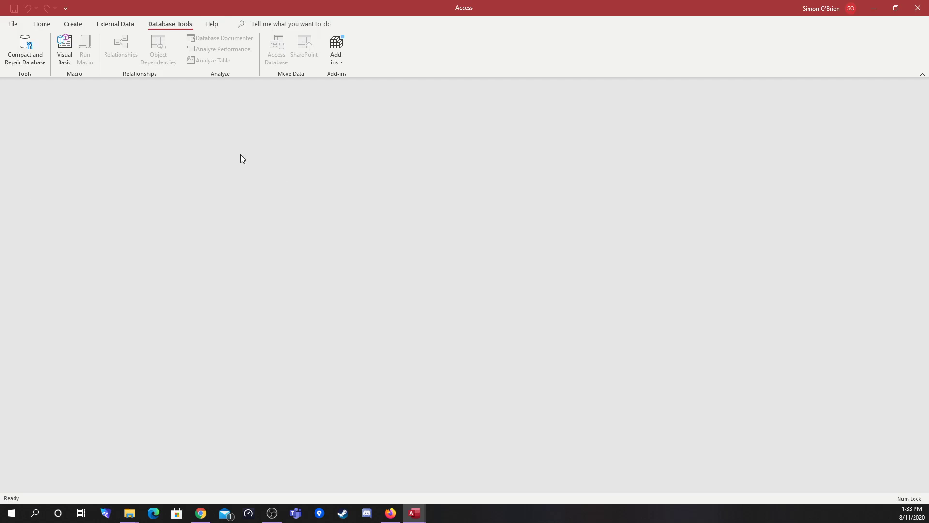
left_click(13, 24)
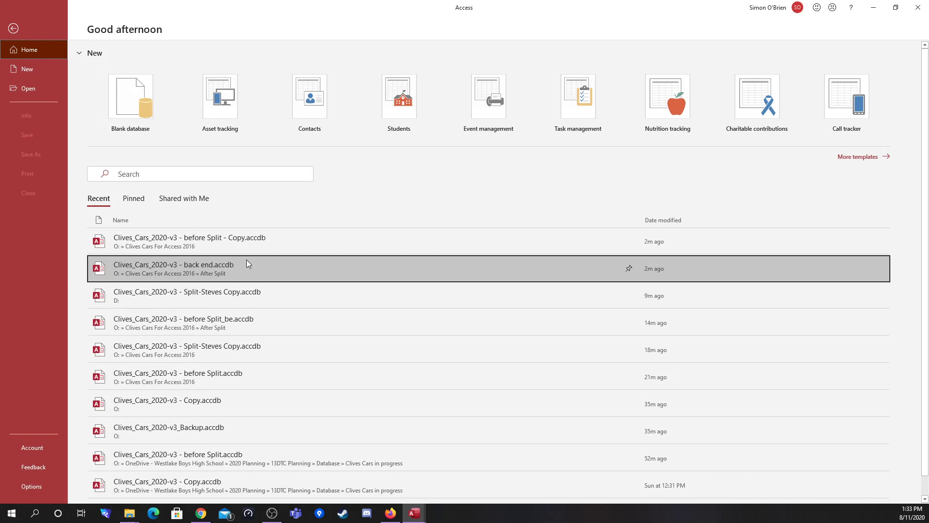
left_click(233, 240)
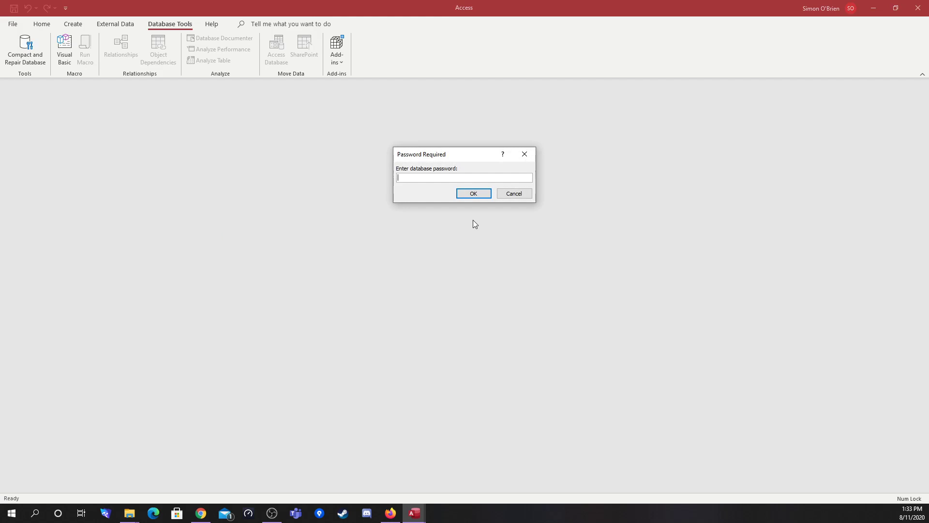
type("***")
key("Return")
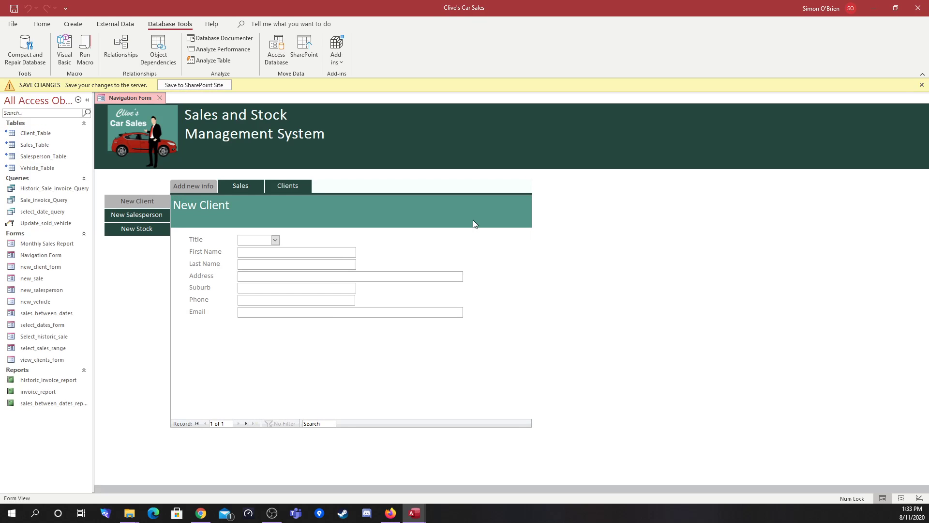
left_click(922, 85)
- Close the front end and open Clives_Cars_2020-v3 - back end.accdb from the recent list
left_click(12, 25)
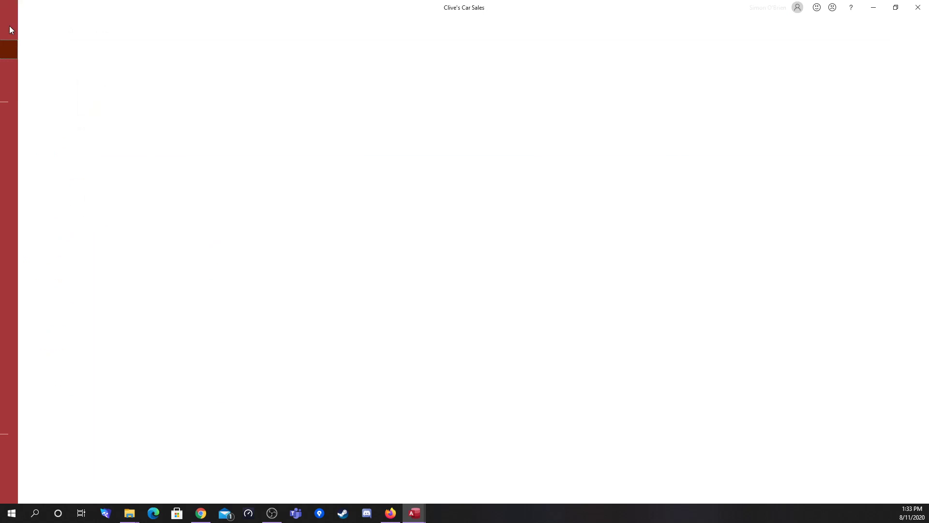
left_click(40, 193)
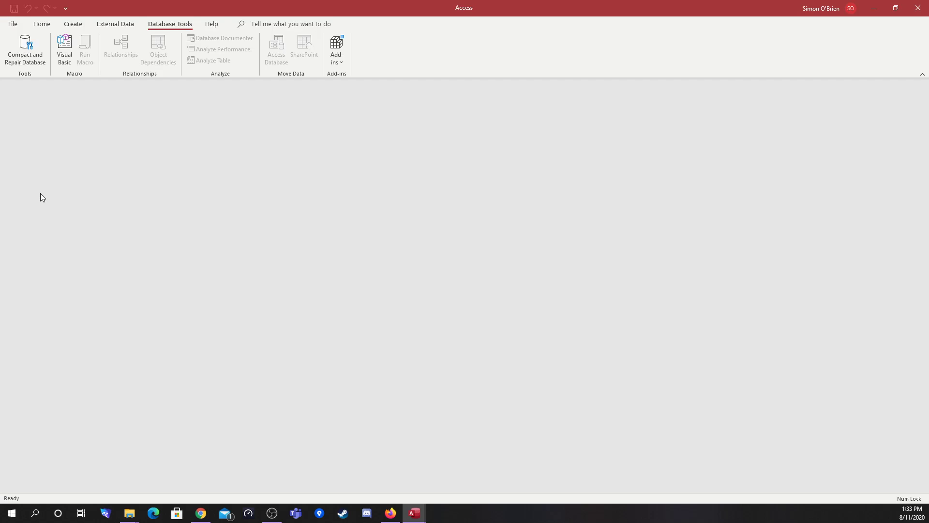
left_click(13, 24)
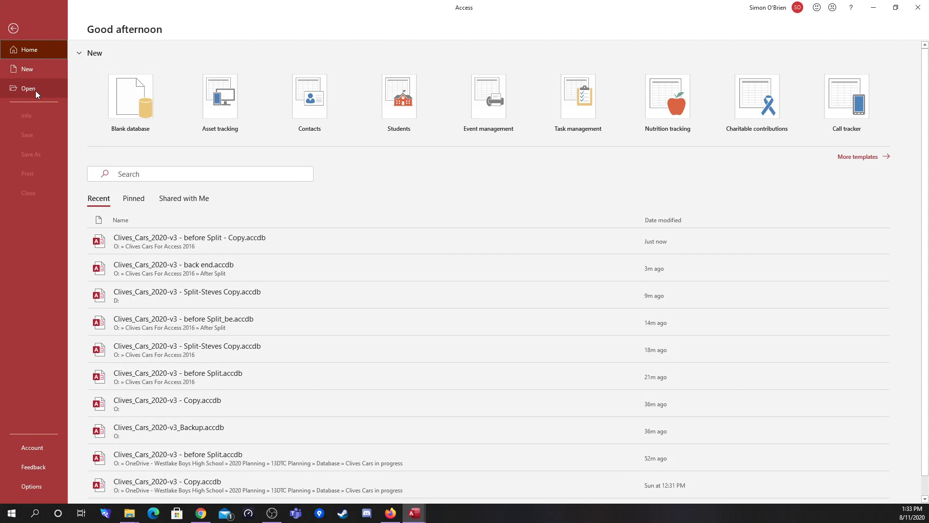
left_click(36, 90)
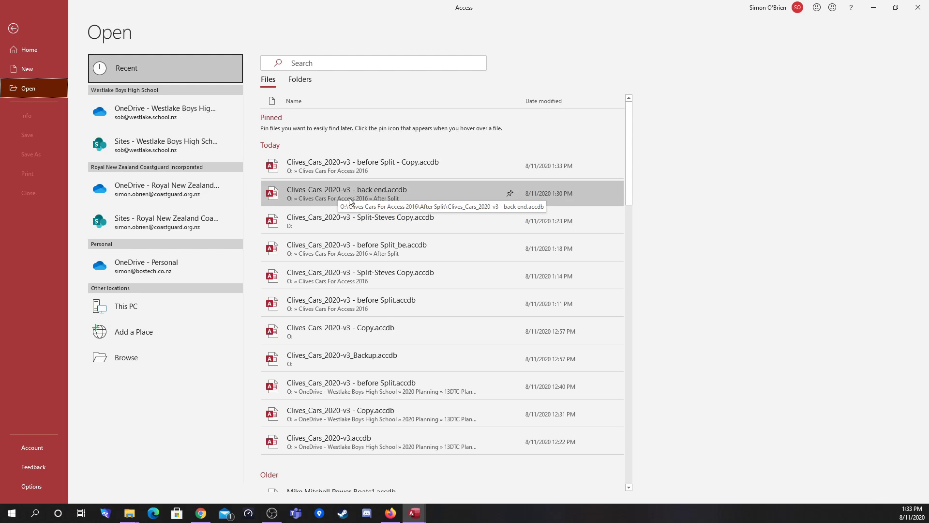
left_click(381, 194)
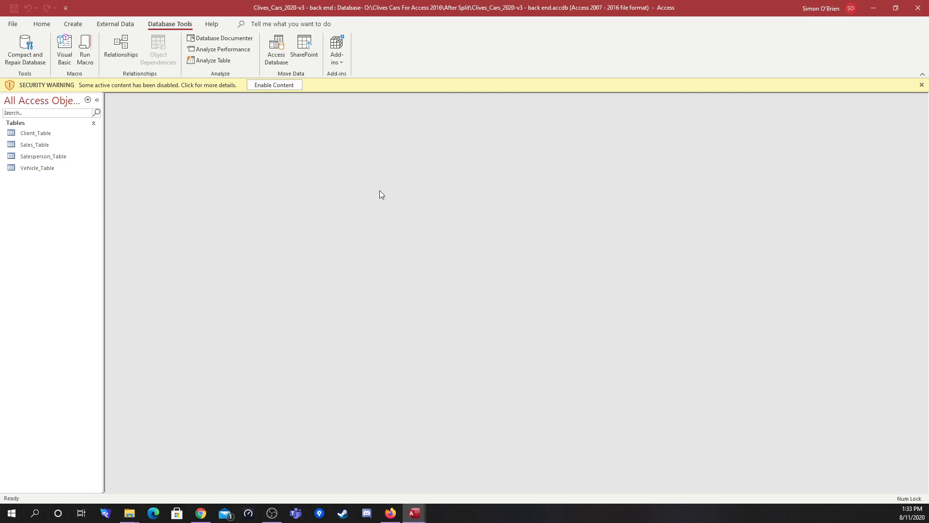
- Open Client_Table, Sales_Table, Salesperson_Table and Vehicle_Table to check their records
double_click(37, 133)
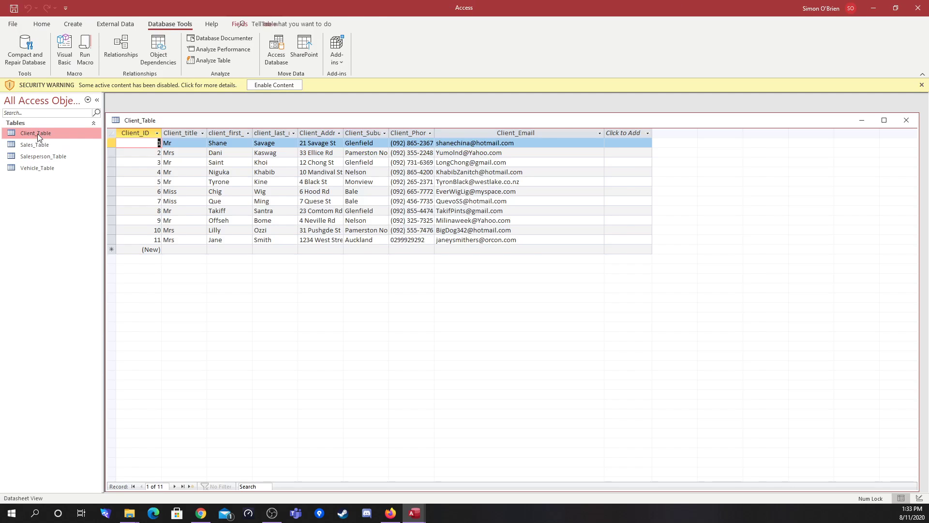
double_click(42, 145)
double_click(43, 155)
double_click(44, 167)
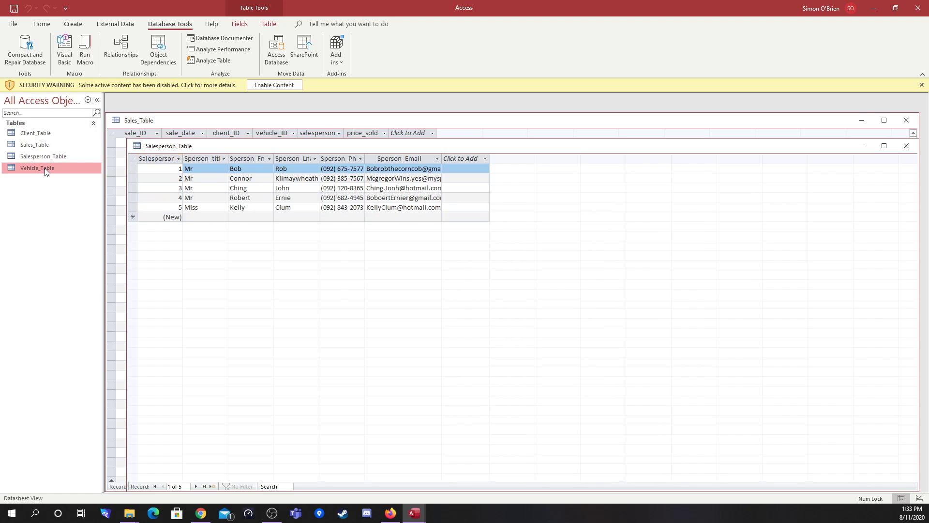
- Close all four table datasheets and dismiss the security warning bar
left_click(908, 122)
left_click(908, 121)
left_click(907, 146)
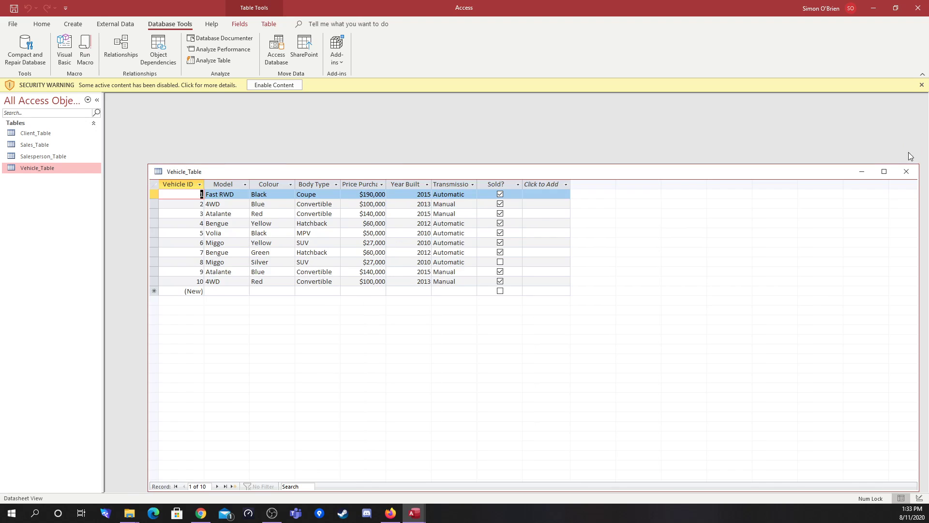
left_click(908, 172)
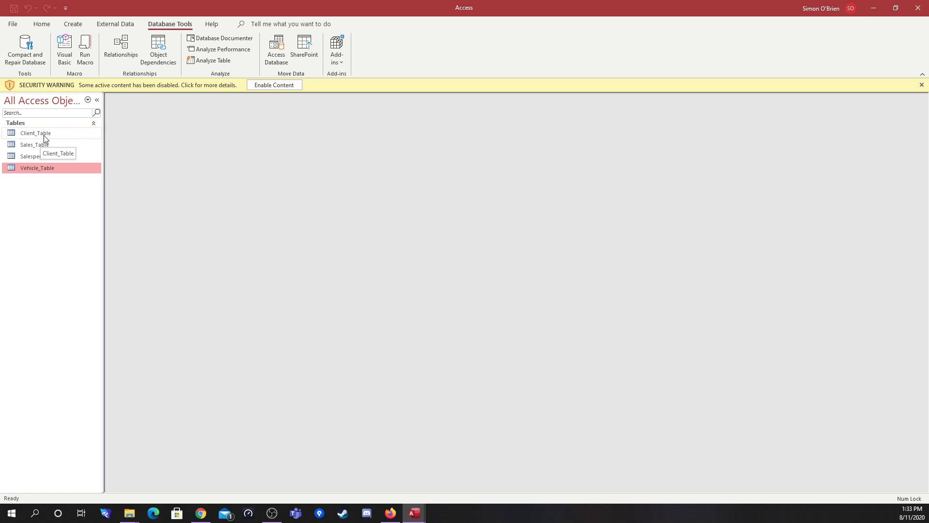
left_click(922, 84)
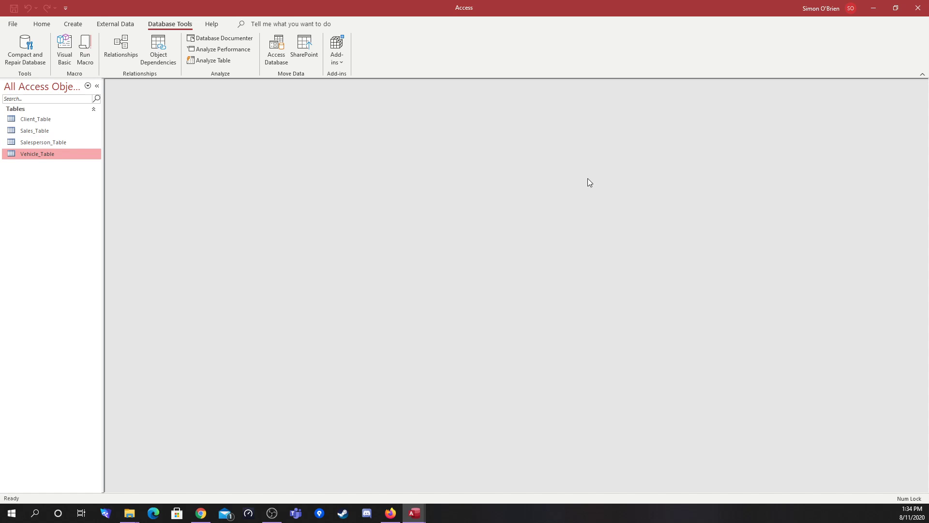
- Close the back end database and go to the Open page
left_click(12, 24)
left_click(38, 193)
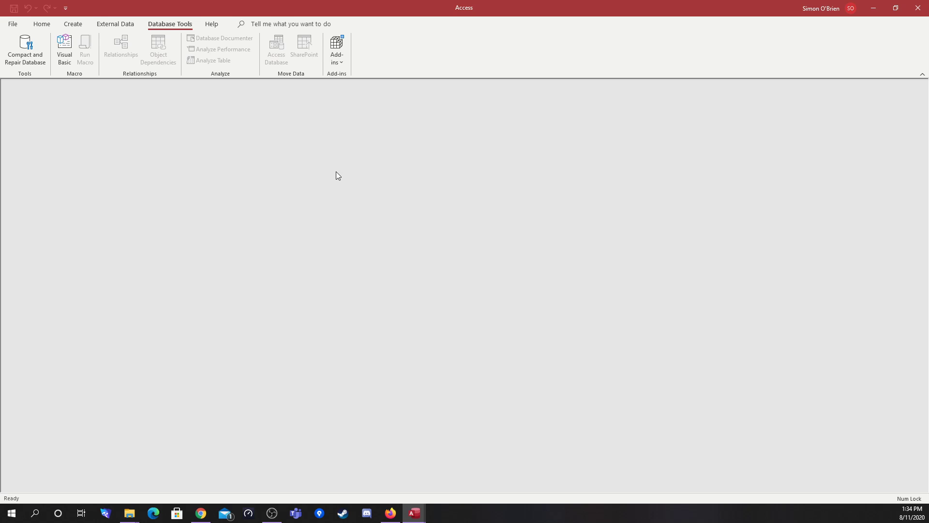
left_click(12, 24)
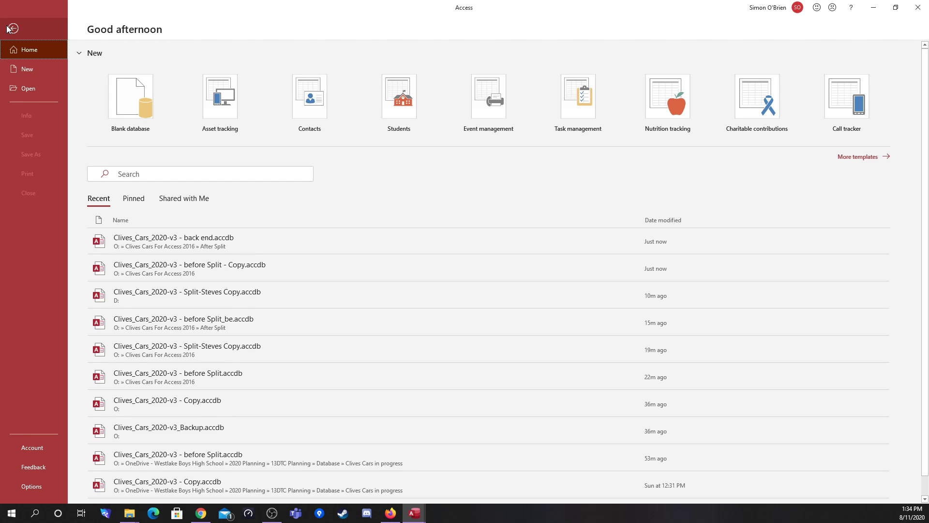
left_click(27, 89)
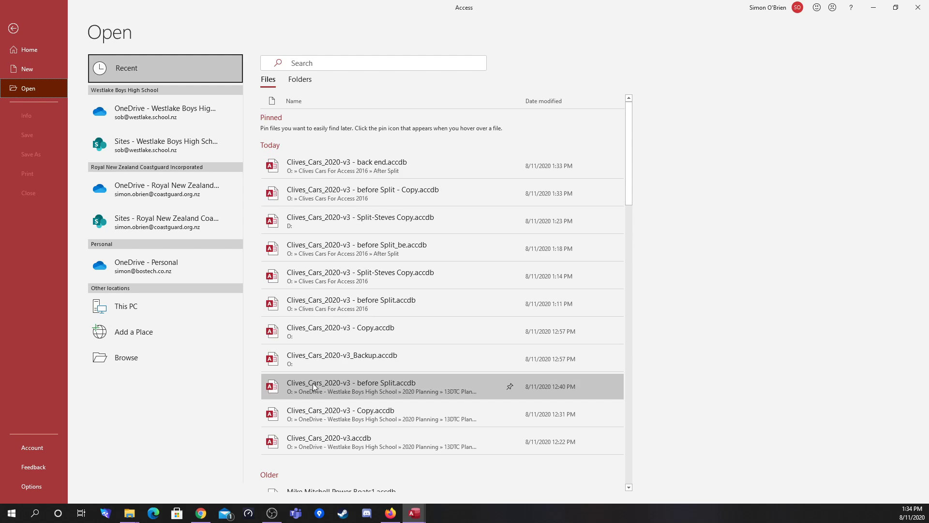
- Browse to O:\Clives Cars For Access 2016\After Split and open the back end .accdb exclusively
left_click(126, 362)
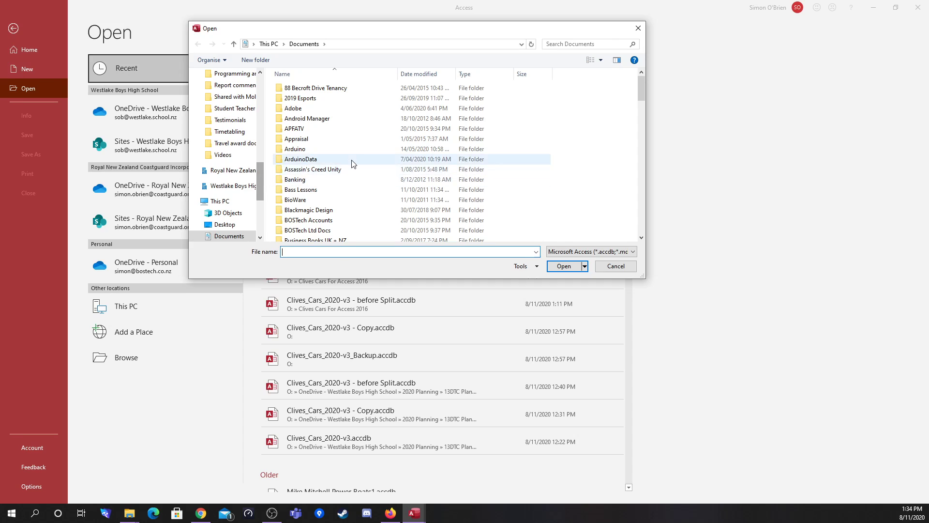
scroll(352, 166, "down", 1)
scroll(228, 191, "down", 4)
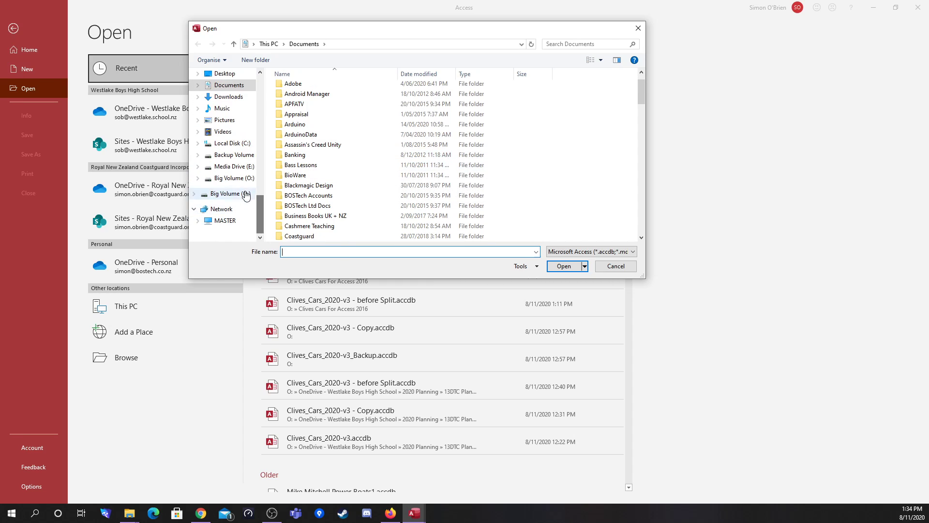
left_click(233, 196)
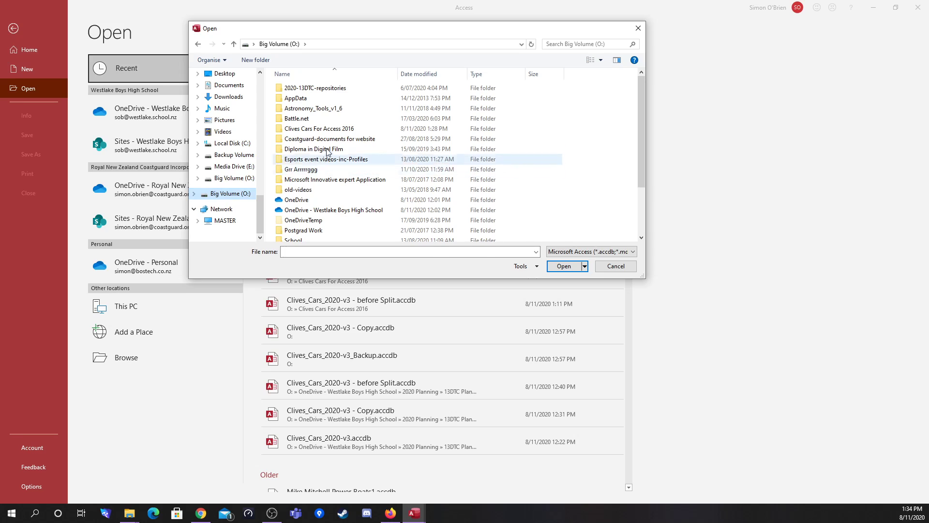
double_click(333, 129)
double_click(315, 89)
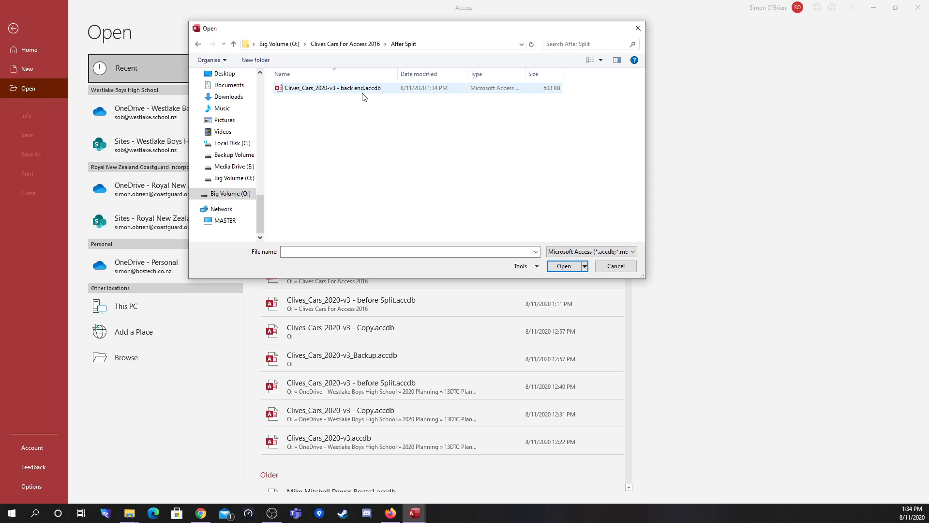
left_click(309, 94)
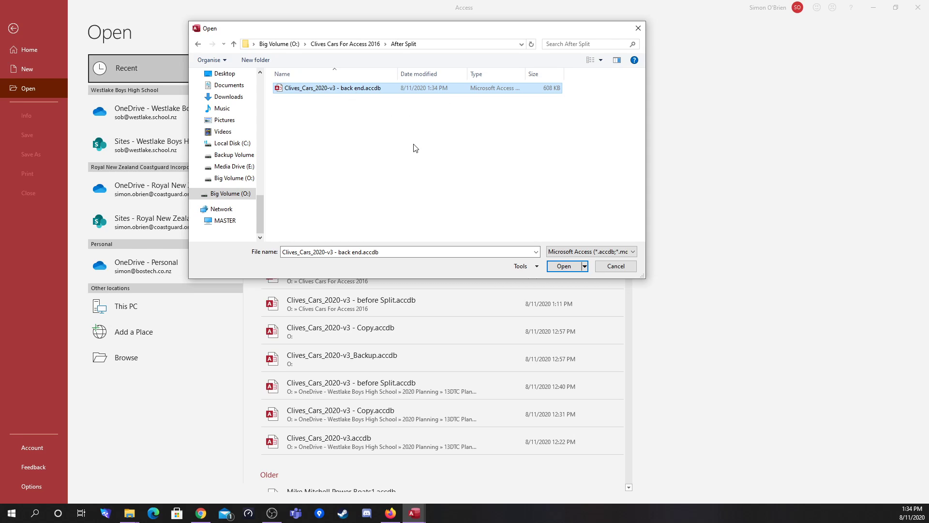
left_click(585, 266)
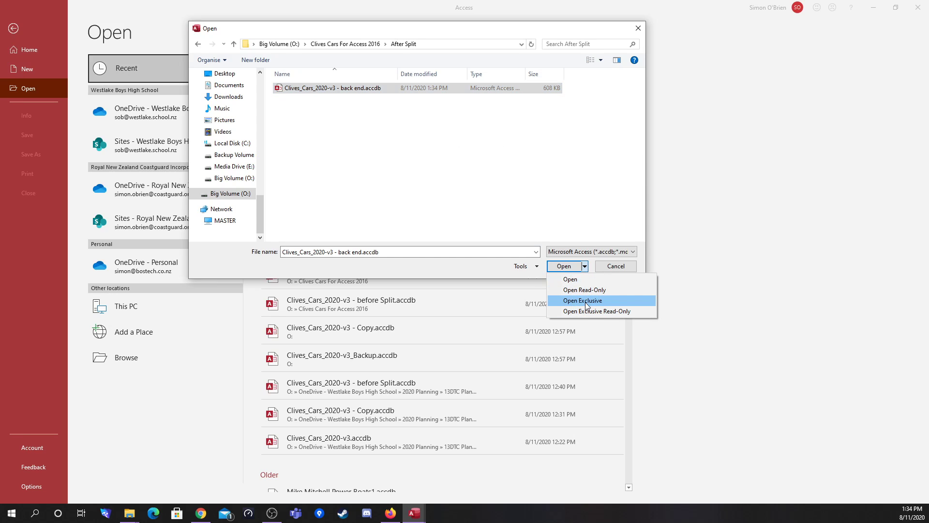
left_click(586, 301)
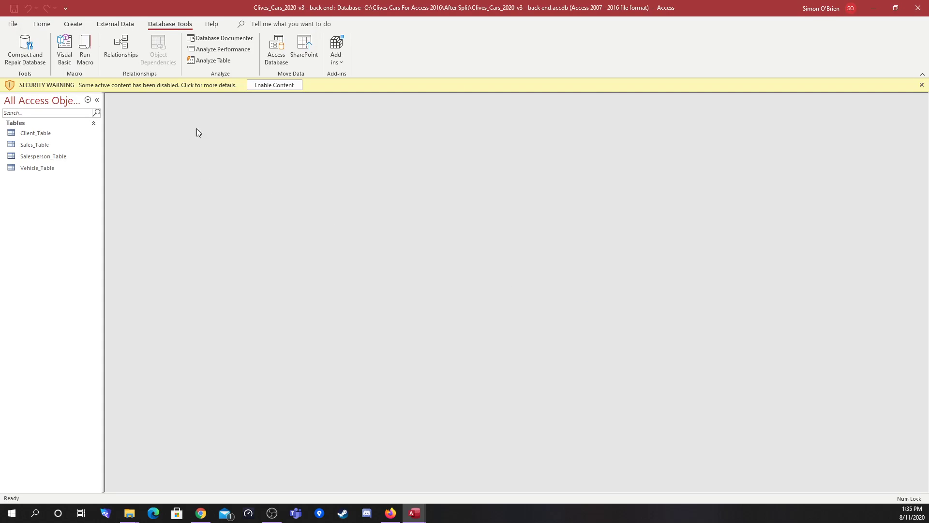
- Enable content and set a database password on the back end, accepting the row-level locking warning
left_click(266, 84)
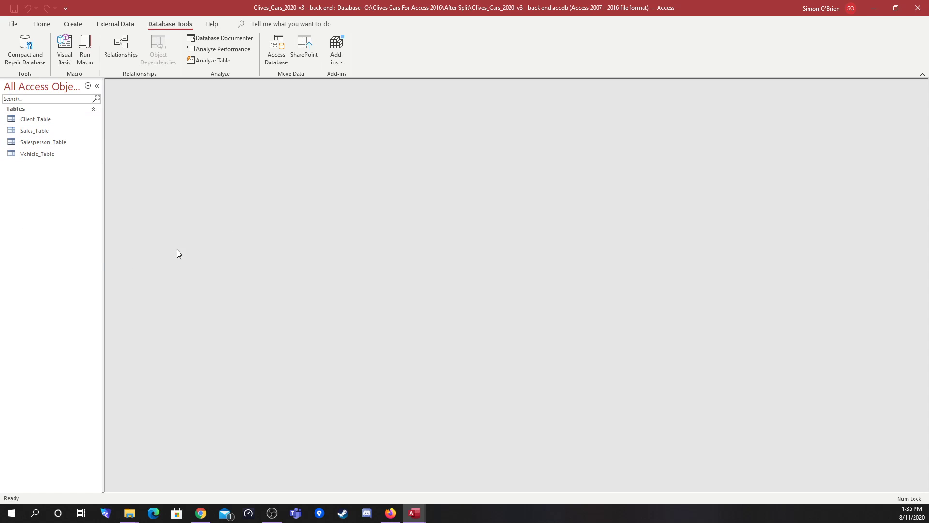
left_click(13, 24)
left_click(27, 115)
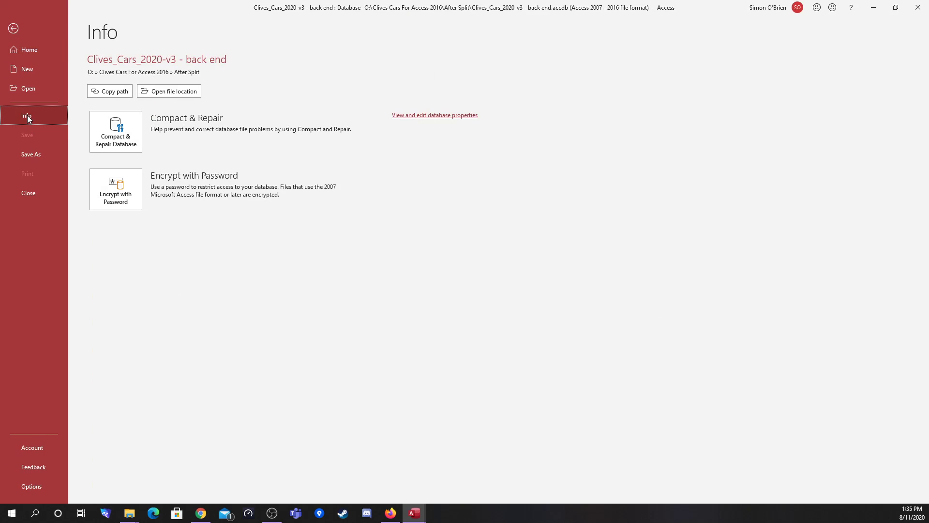
left_click(123, 182)
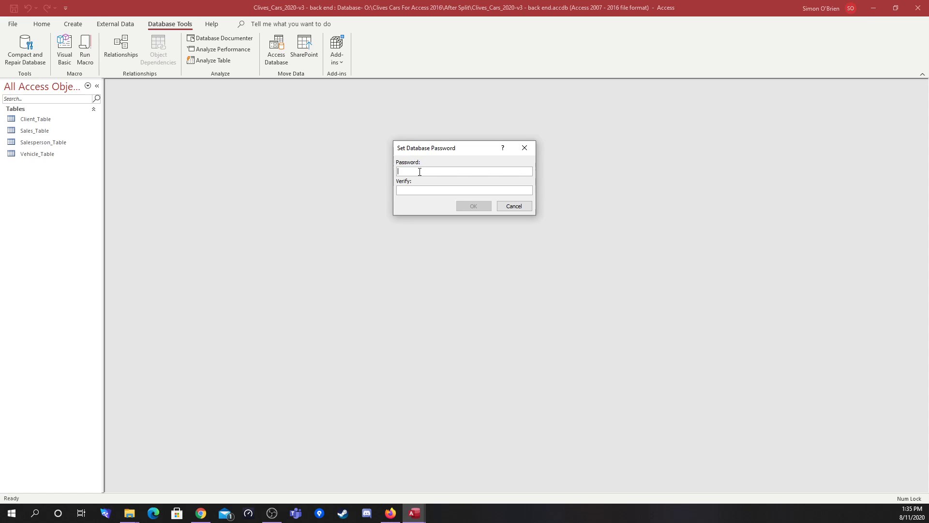
type("**********")
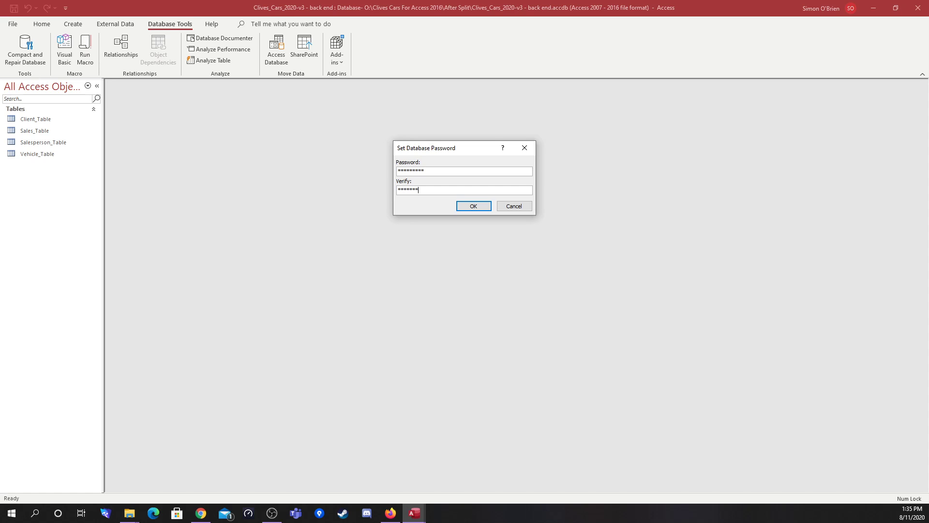
left_click(472, 208)
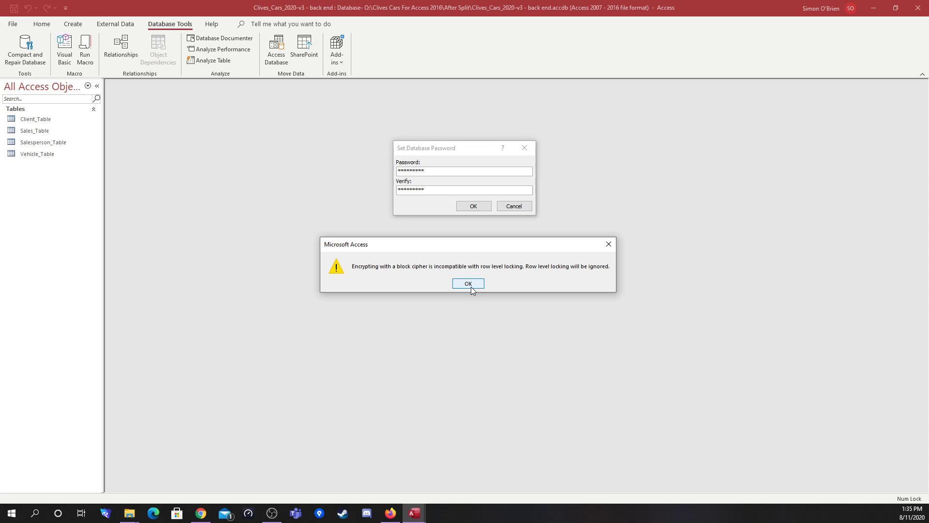
left_click(472, 285)
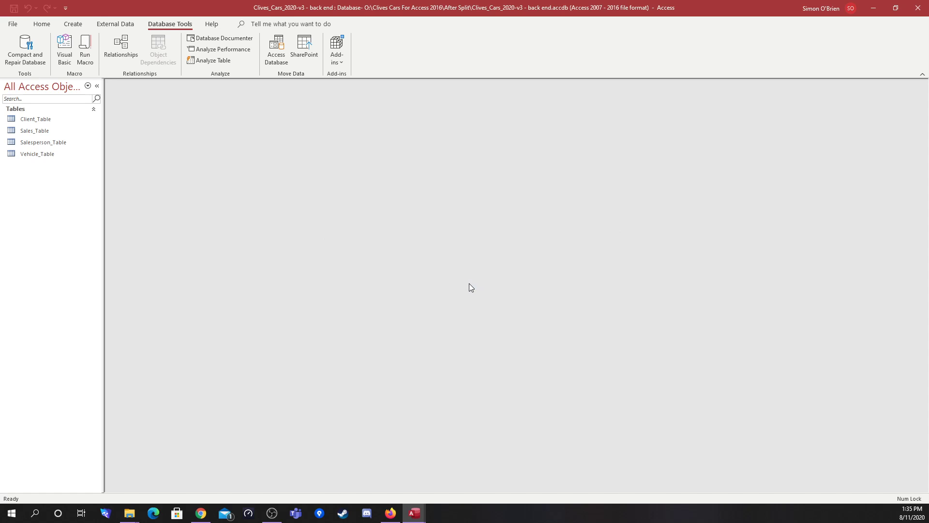
left_click(17, 25)
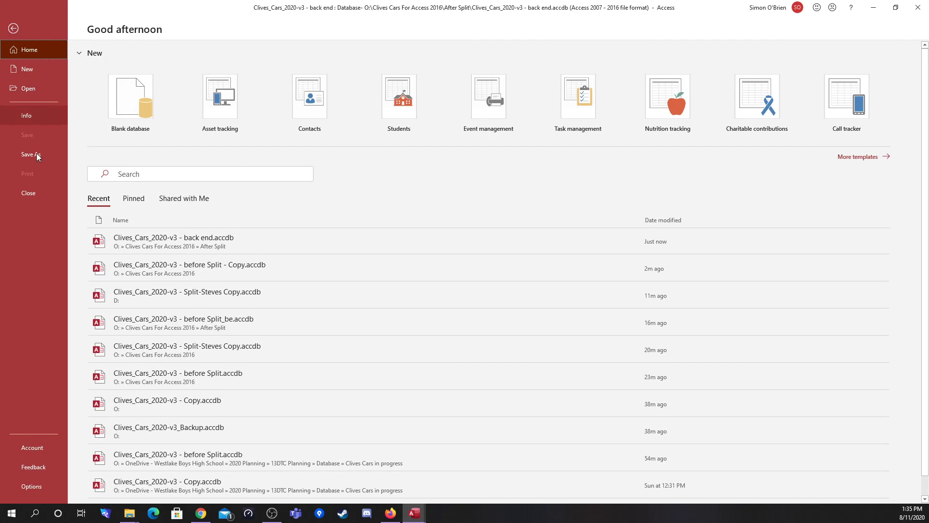
- Reopen the back end with its new password and open Client_Table showing 11 client records
left_click(38, 194)
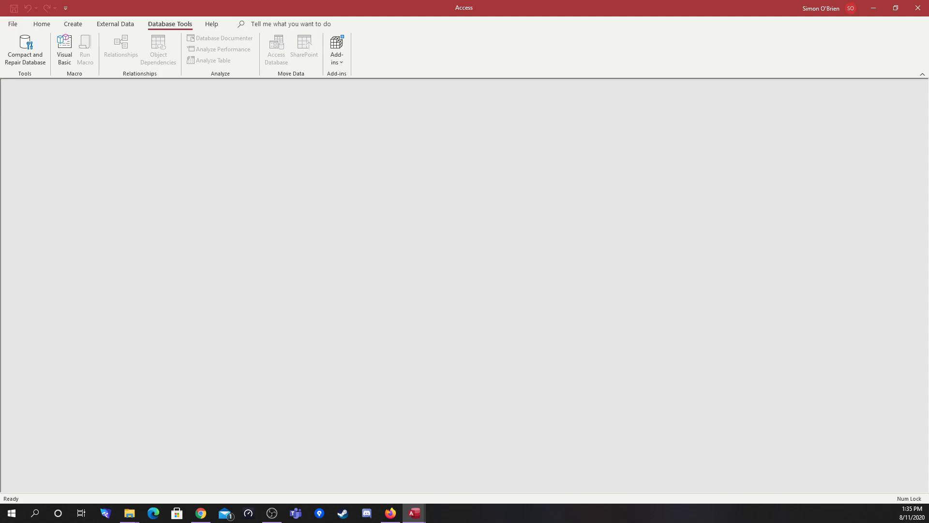
left_click(13, 25)
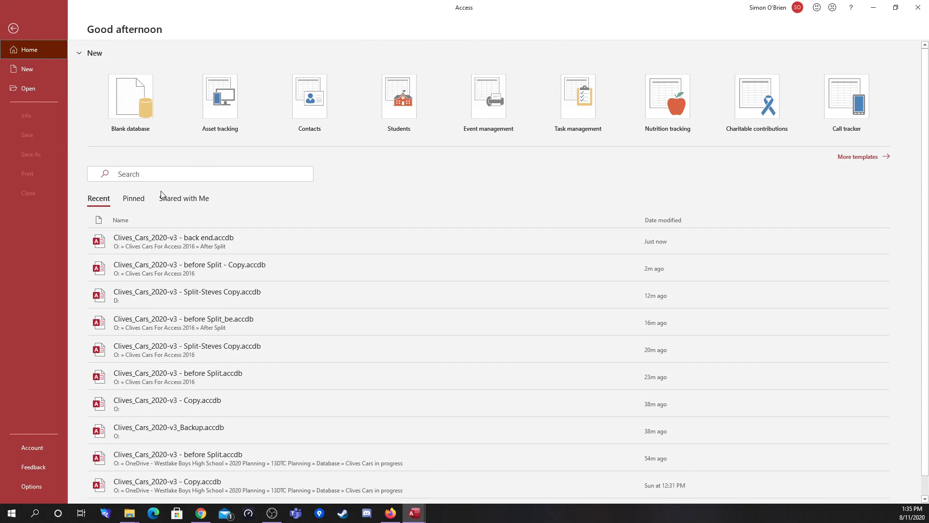
left_click(188, 238)
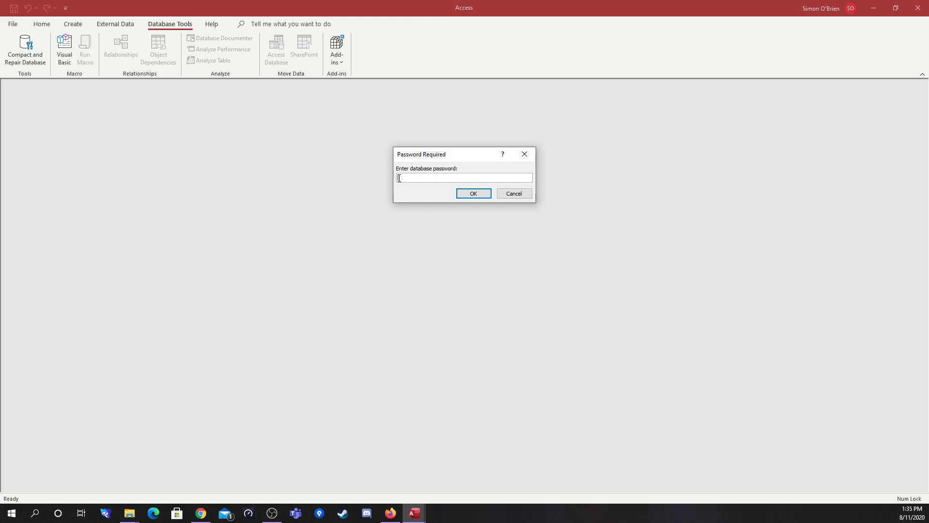
type("********")
key("Return")
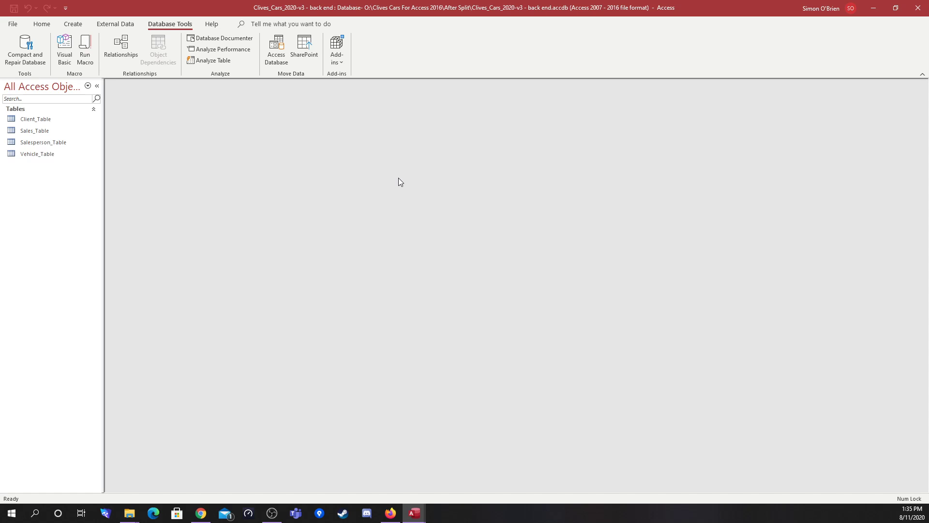
double_click(49, 119)
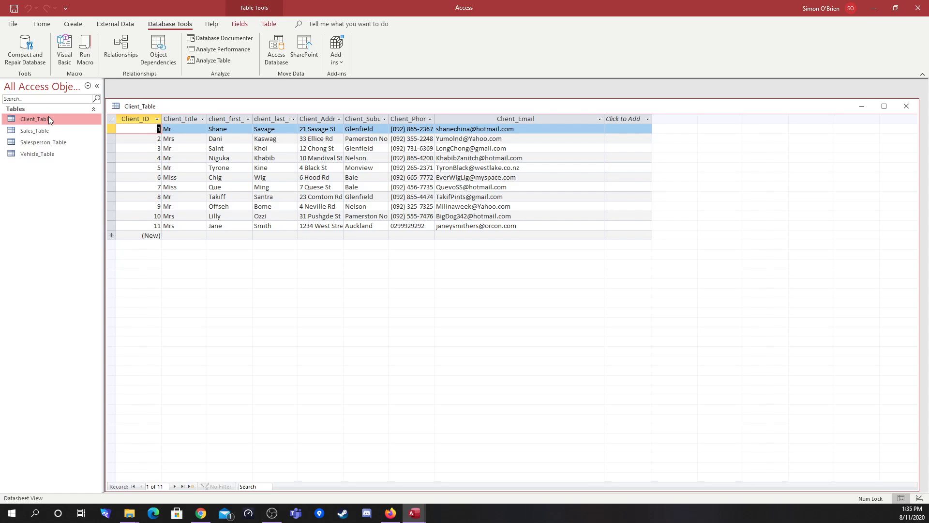
left_click(16, 24)
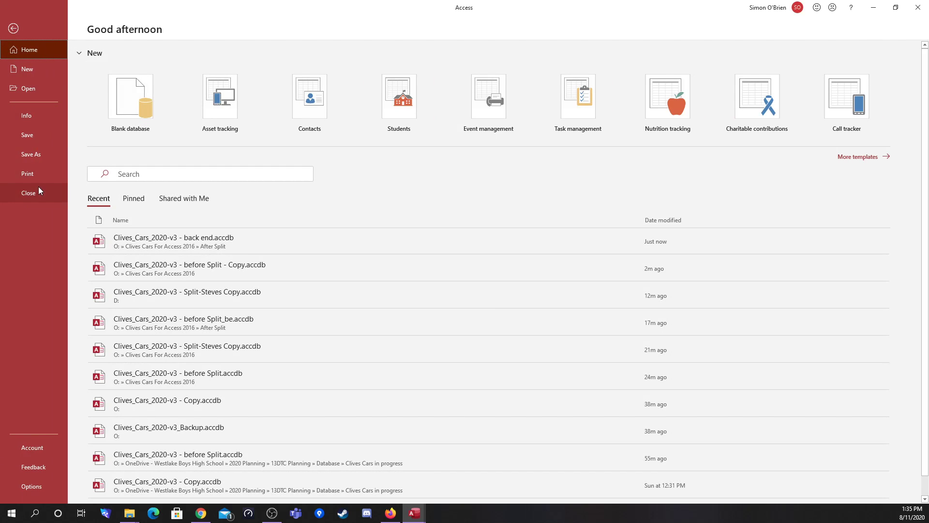
- Close the back end and open 'before Split - Copy.accdb' with its password
left_click(37, 194)
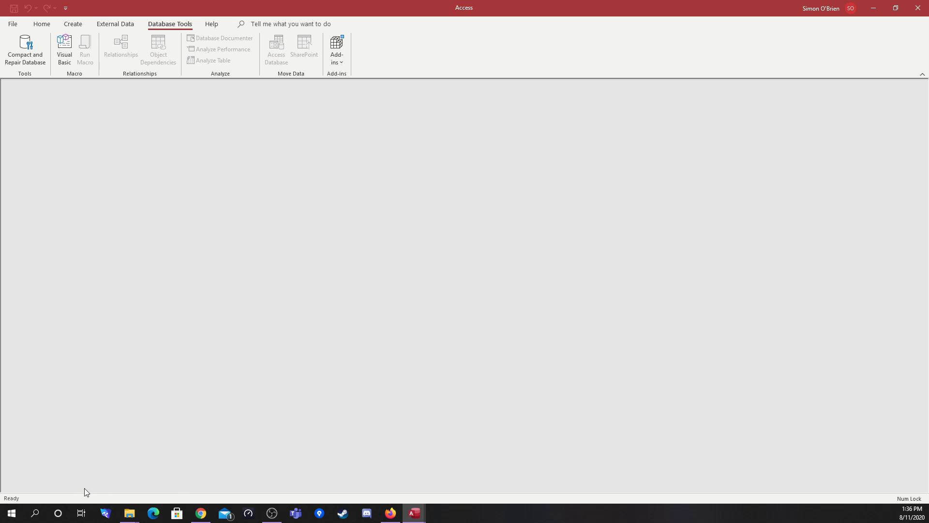
left_click(129, 513)
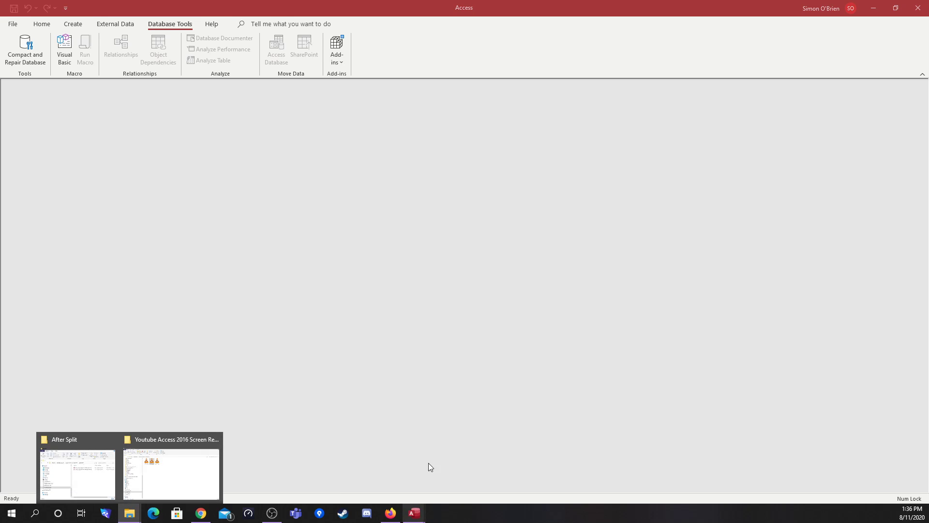
mouse_move(414, 513)
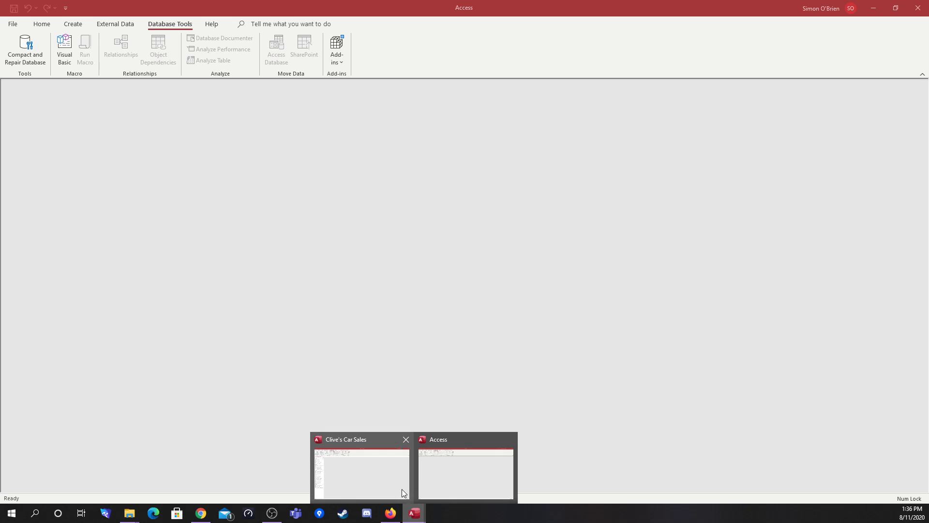
left_click(12, 24)
left_click(27, 88)
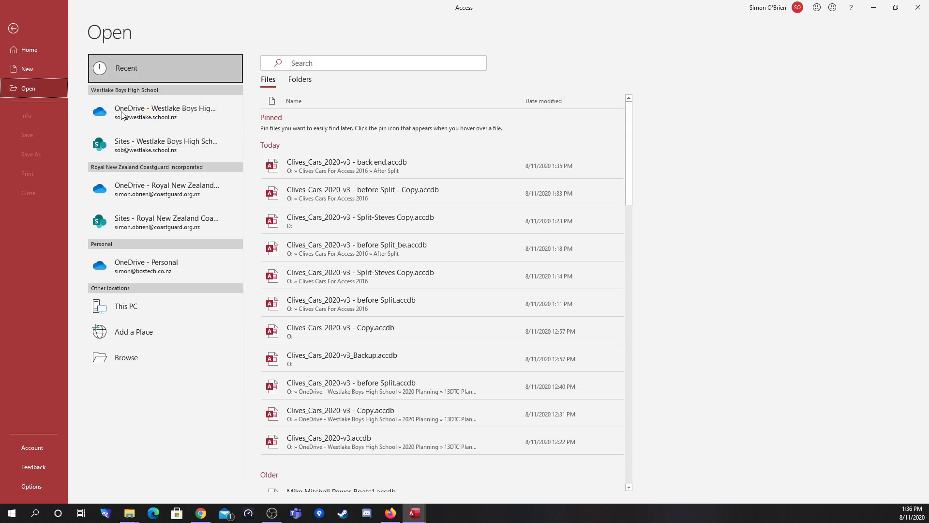
left_click(381, 196)
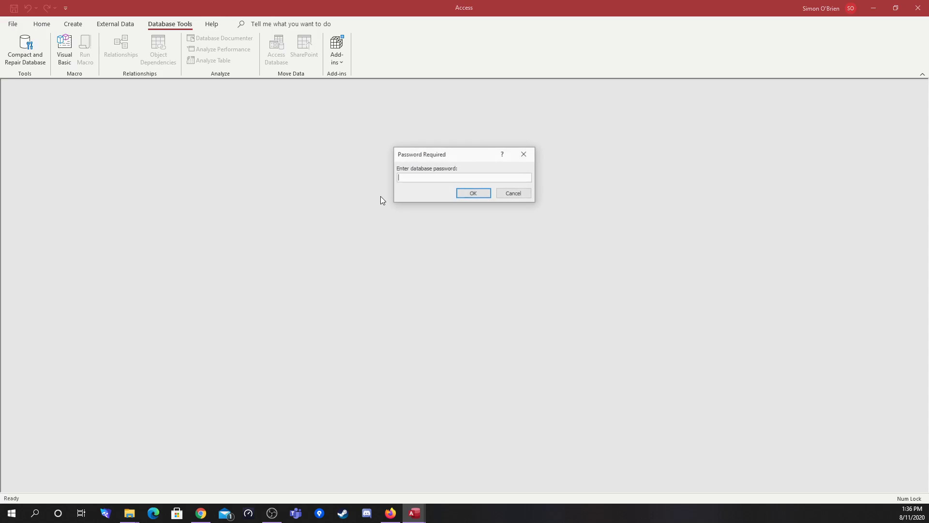
type("****")
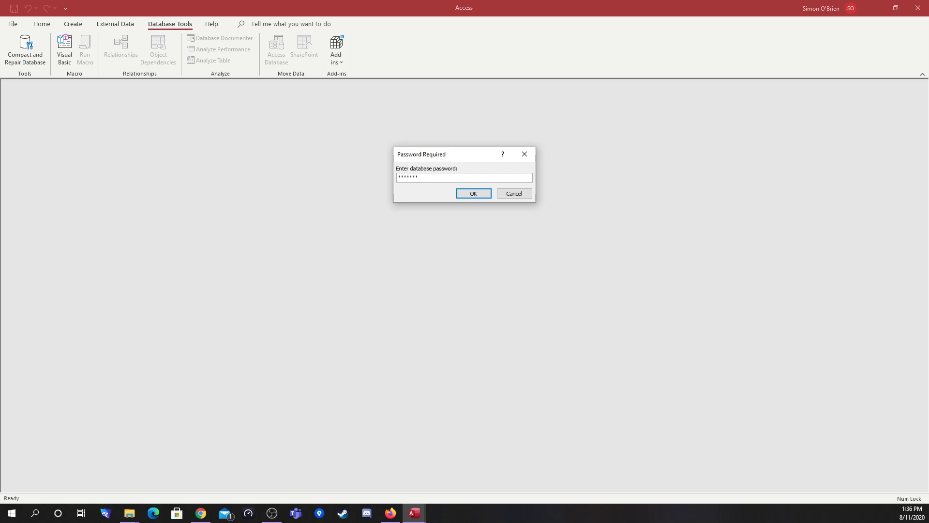
key("Return")
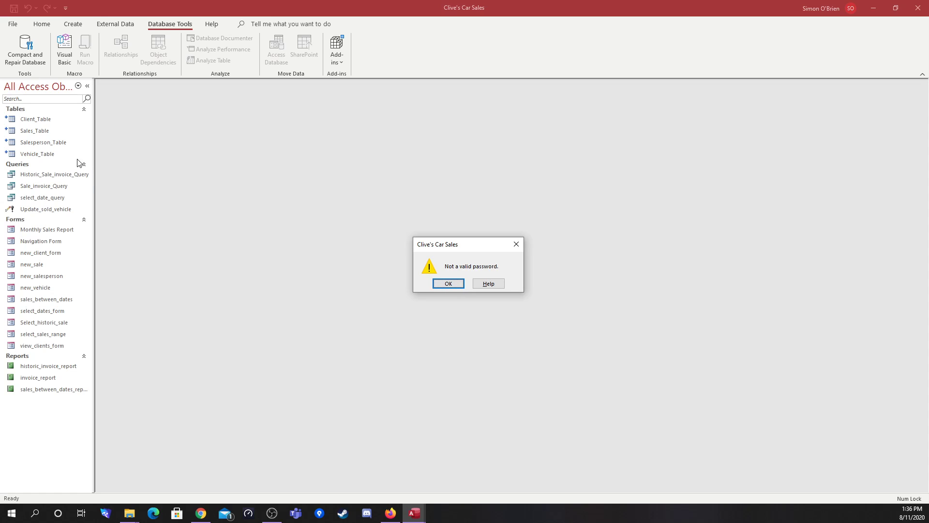
- Test new_client_form and new_salesperson, dismissing each 'Not a valid password' error, then close the message bar
left_click(453, 285)
left_click(48, 255)
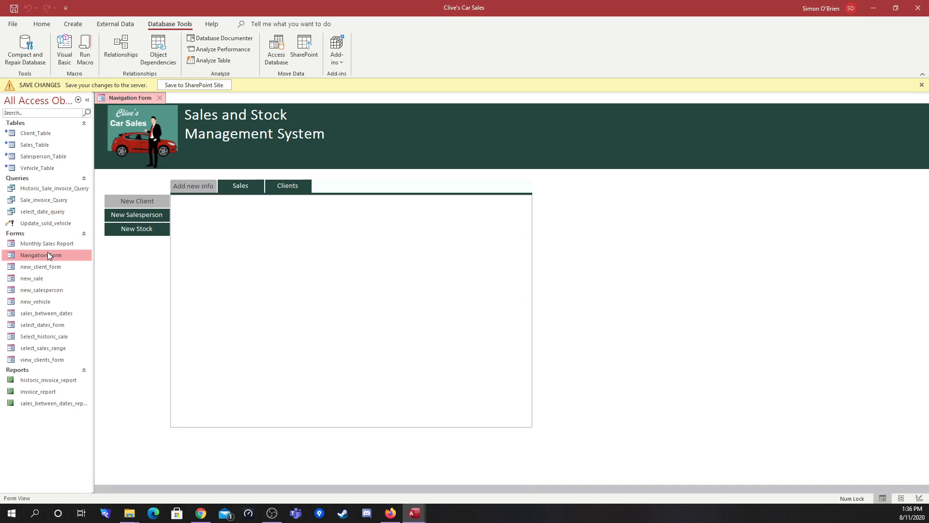
double_click(41, 266)
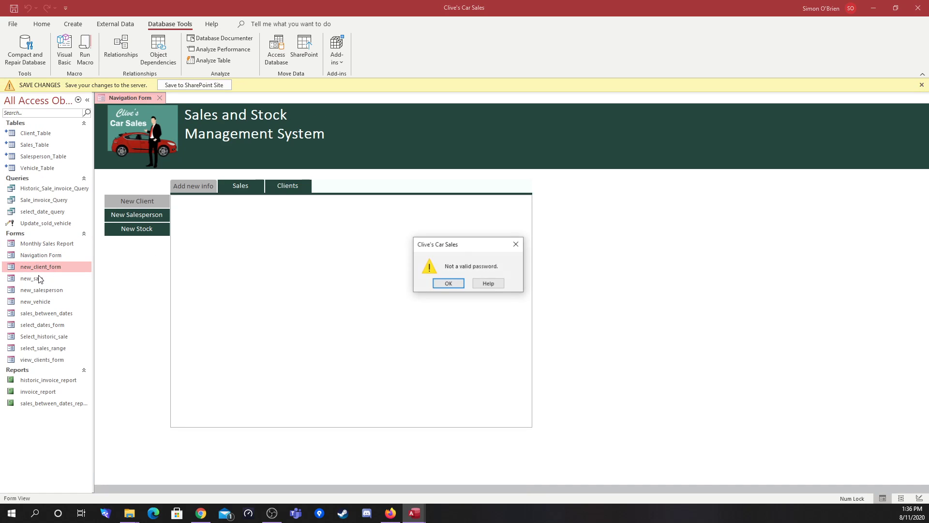
left_click(450, 284)
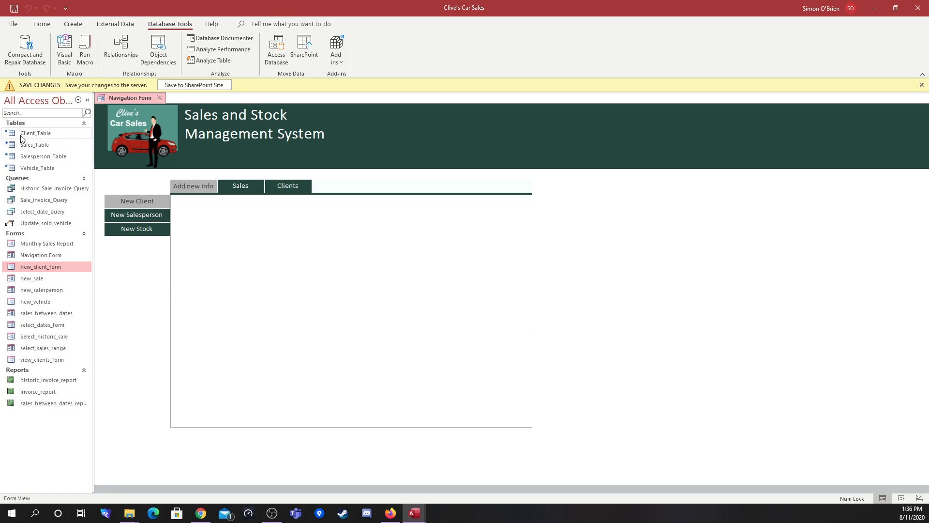
left_click(47, 293)
double_click(47, 292)
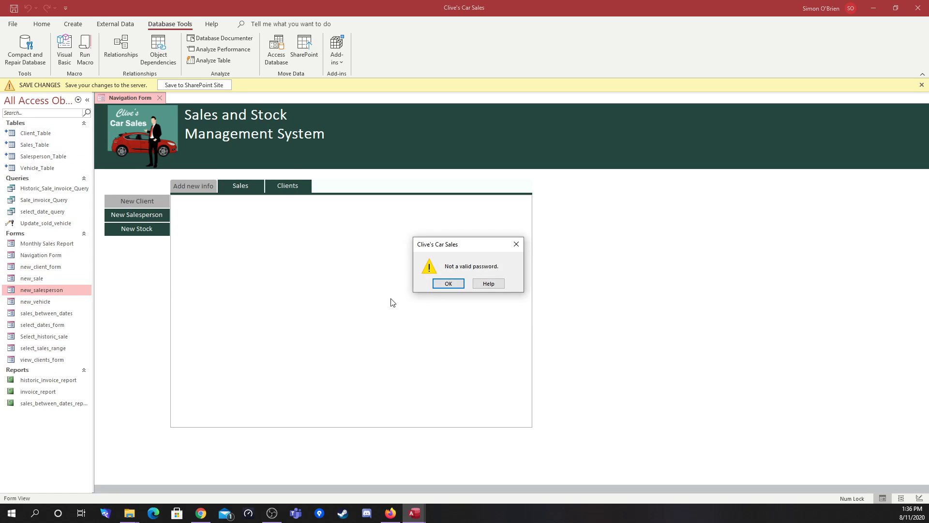
left_click(458, 287)
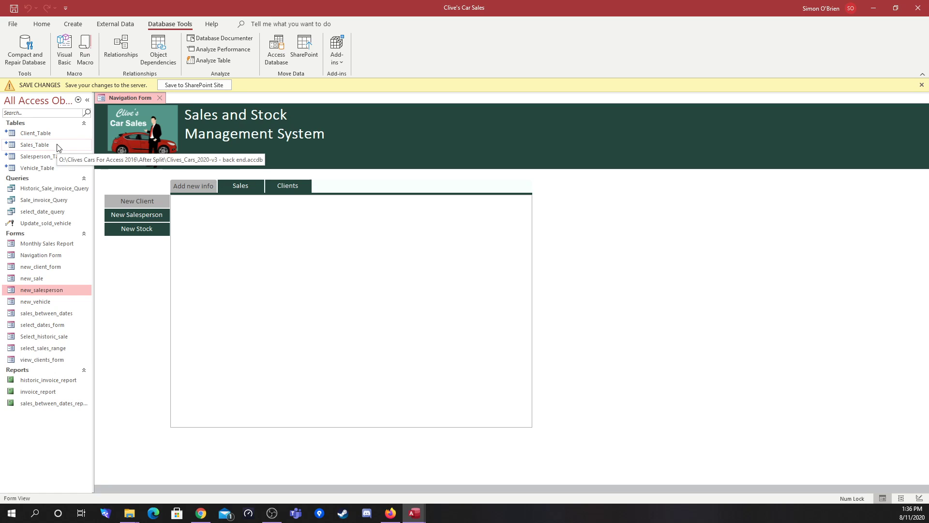
left_click(921, 85)
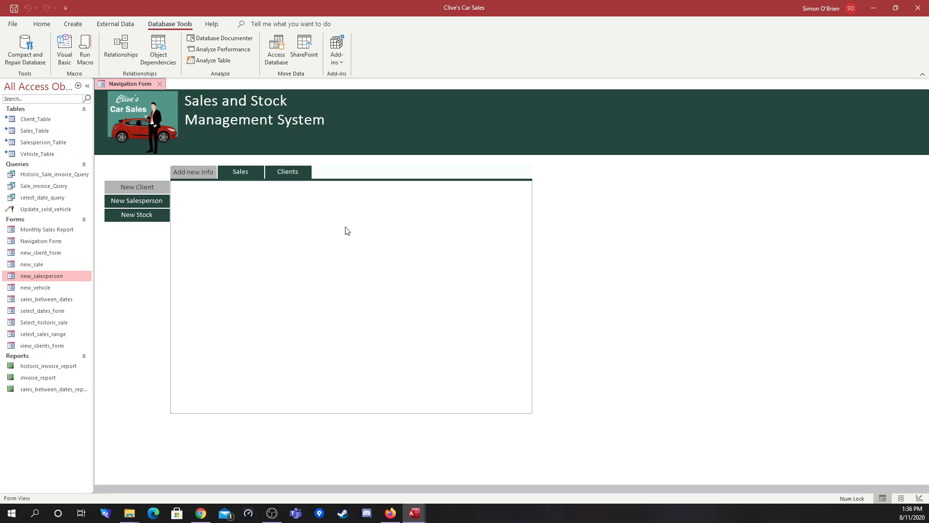
- Delete the links to Client_Table, Sales_Table, Salesperson_Table and Vehicle_Table, confirming each removal
left_click(38, 120)
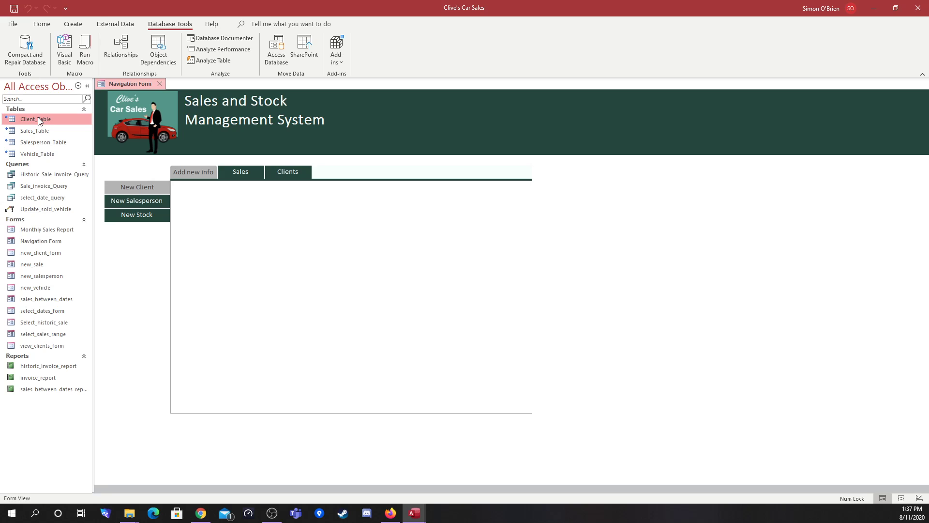
key("Delete")
left_click(448, 286)
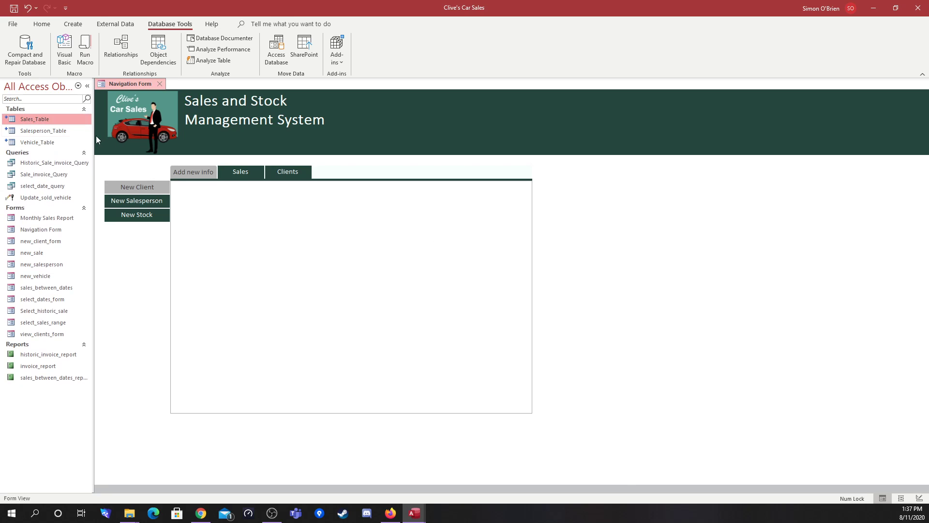
key("Delete")
left_click(447, 286)
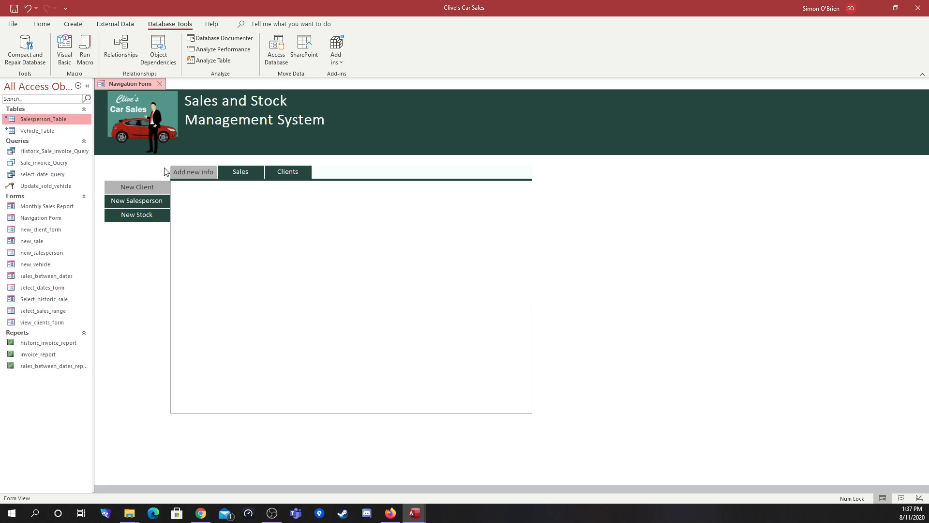
key("Delete")
left_click(448, 286)
key("Delete")
left_click(448, 287)
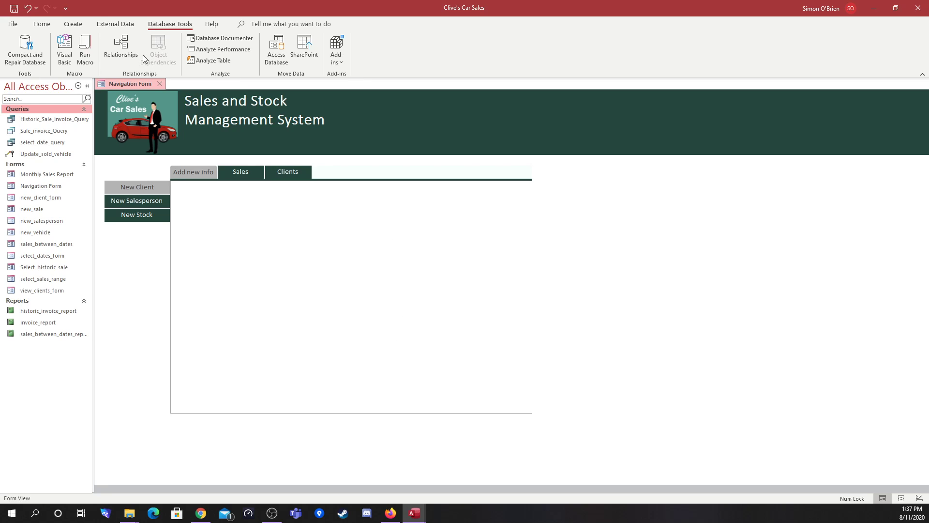
- Start linking data from another Access database via External Data
left_click(115, 26)
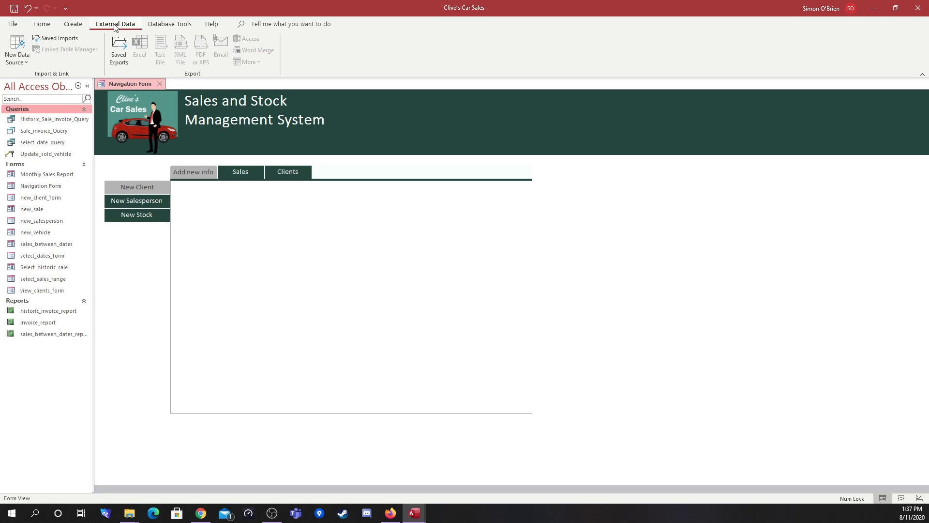
left_click(25, 61)
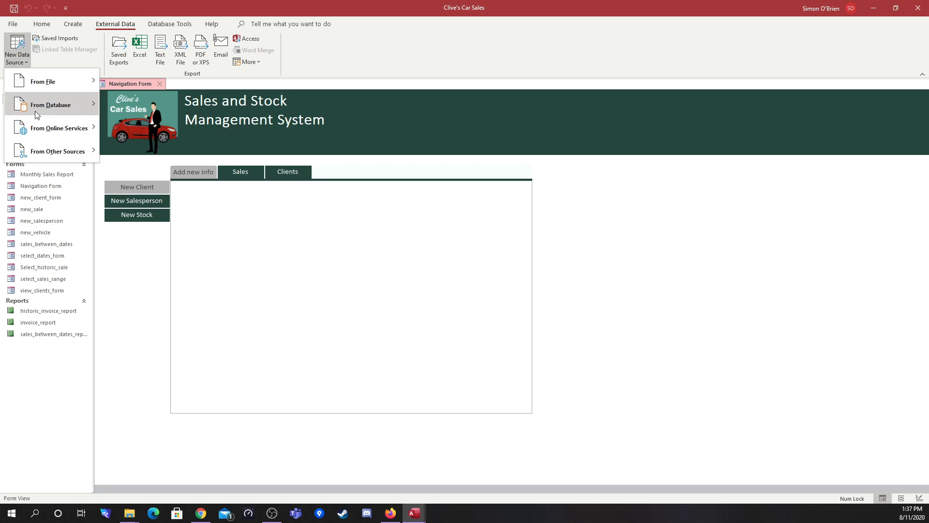
mouse_move(38, 108)
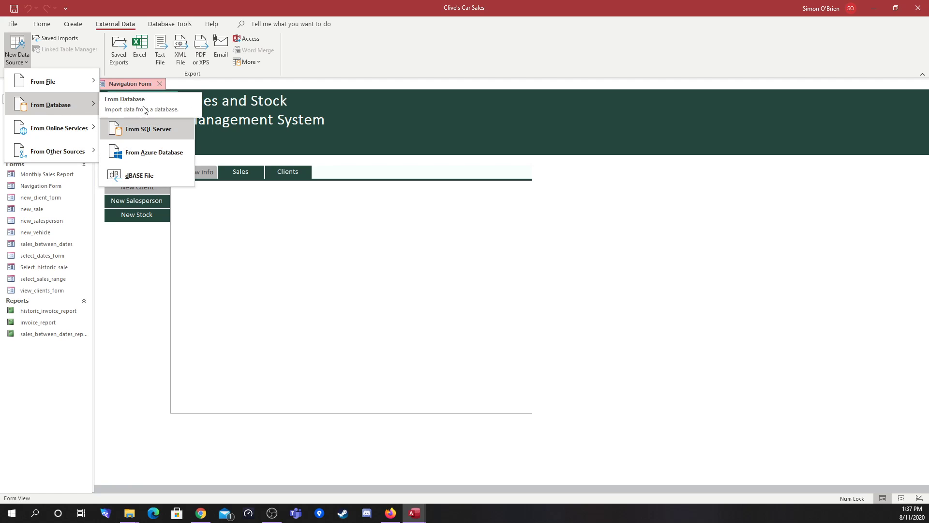
key("Escape")
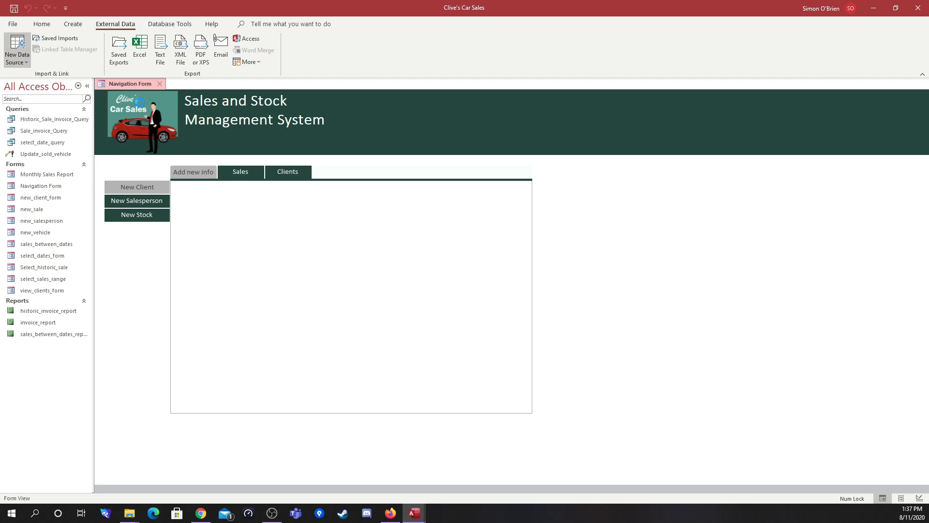
left_click(140, 101)
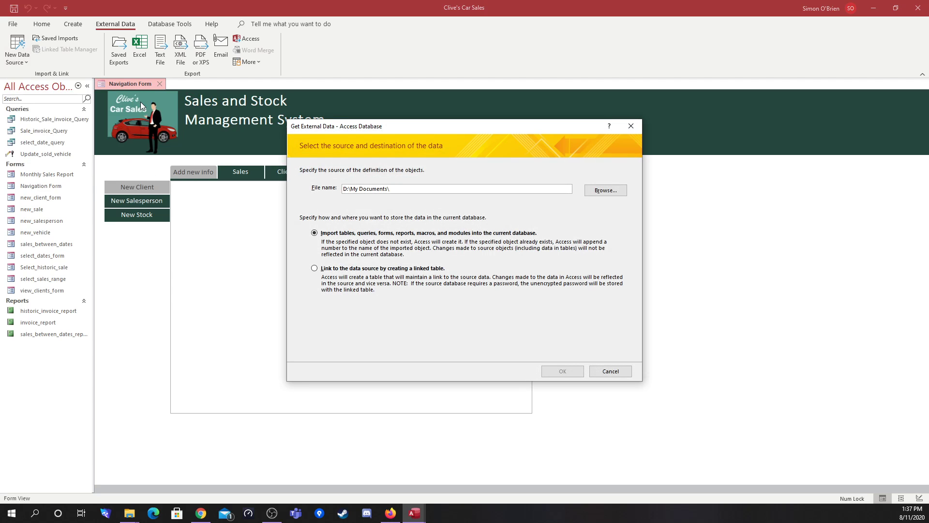
- Choose Clives_Cars_2020-v3 - back end.accdb in O:\Clives Cars For Access 2016\After Split as the source
left_click(606, 194)
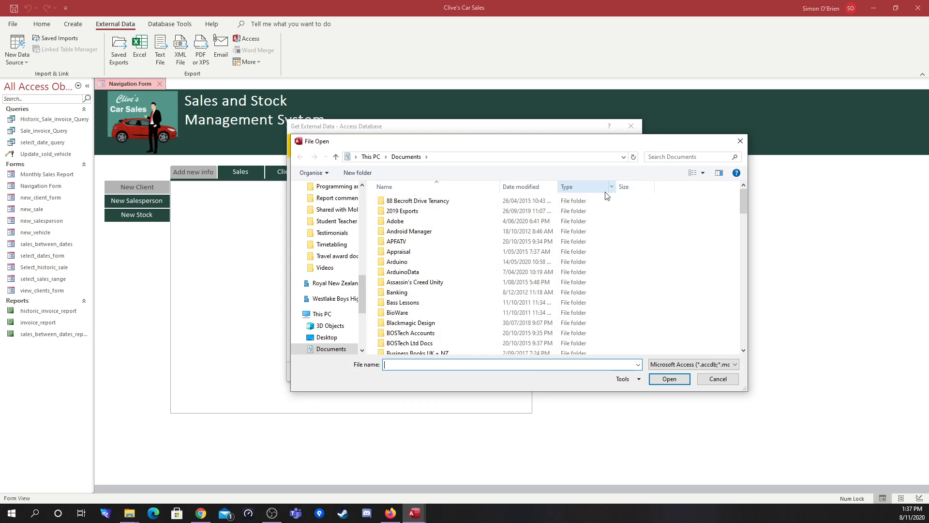
left_click_drag(359, 297, 358, 331)
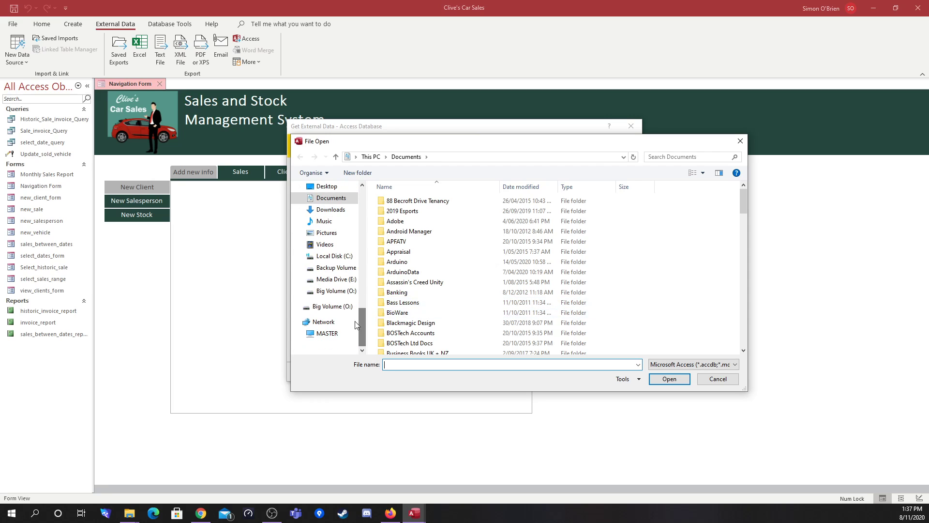
left_click(335, 291)
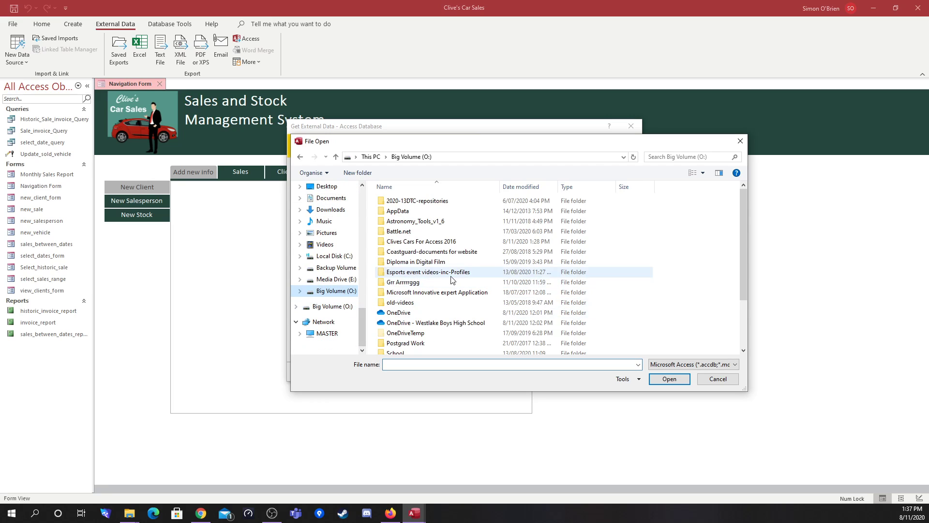
double_click(431, 242)
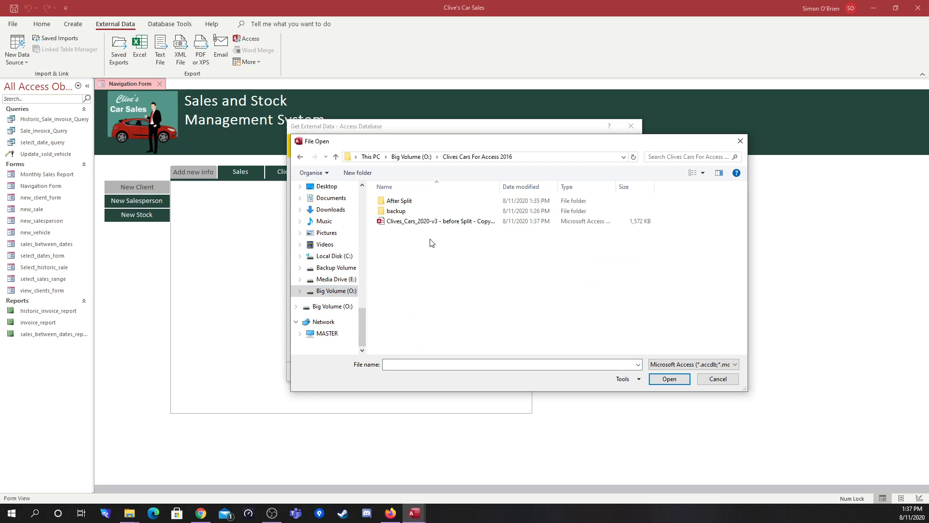
double_click(406, 202)
left_click(420, 204)
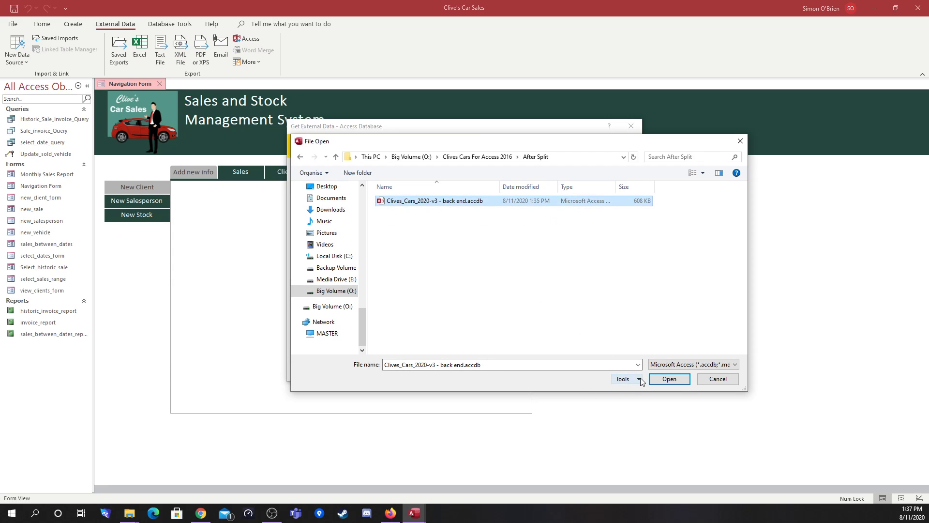
left_click(676, 378)
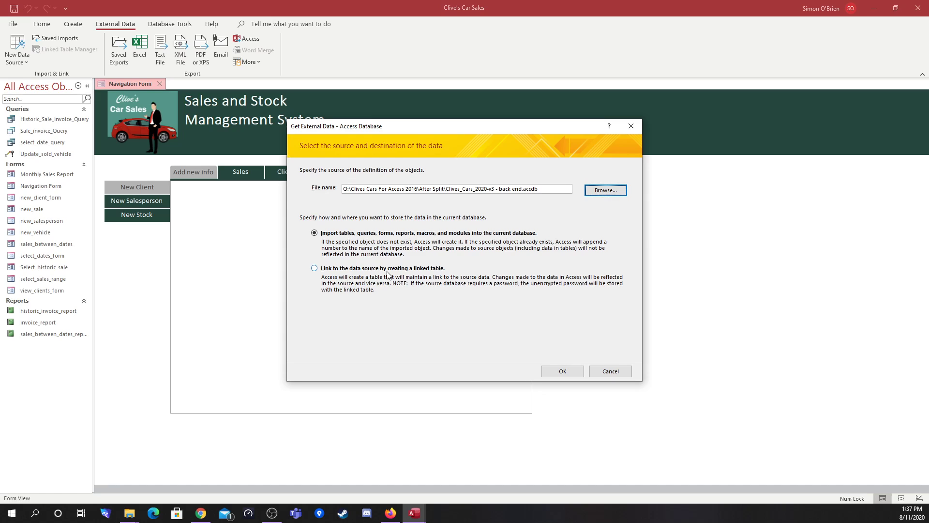
- Choose to link to the back-end data source and enter the database password
left_click(315, 268)
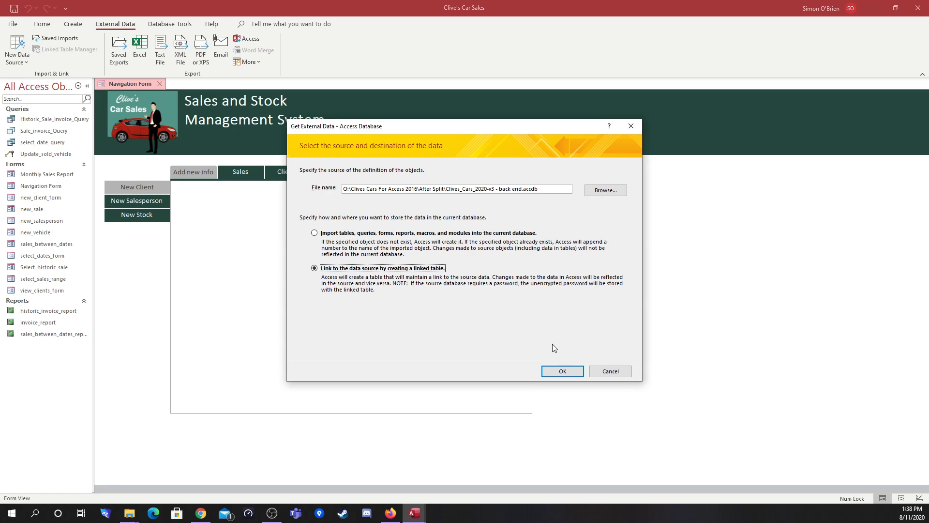
left_click(575, 375)
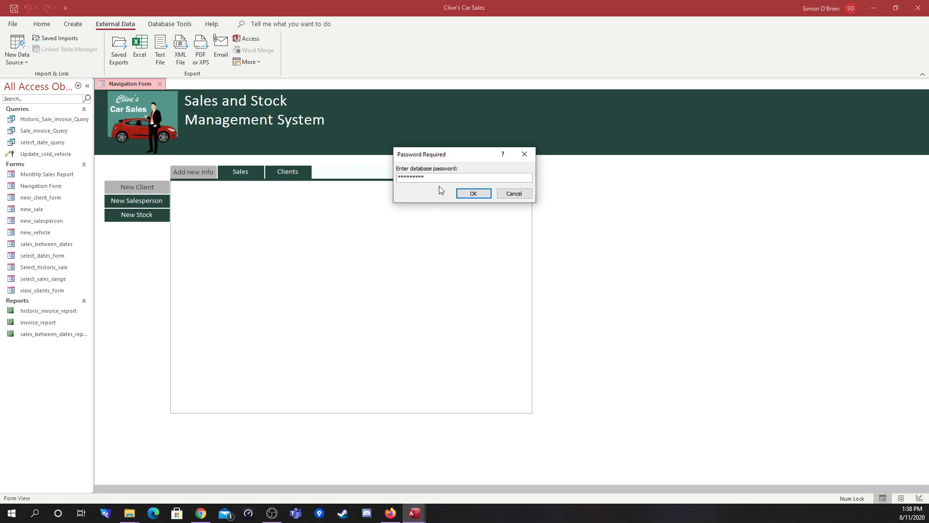
left_click(469, 194)
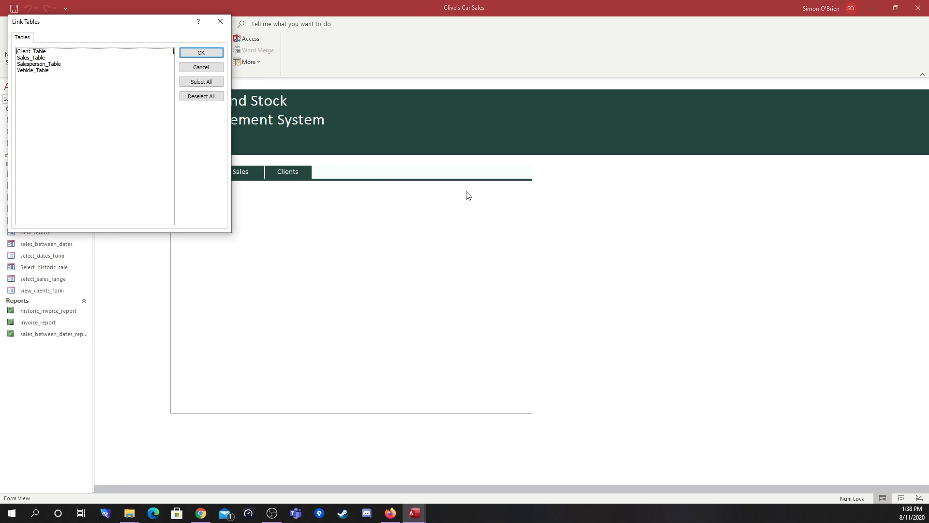
- Link Client_Table, Sales_Table, Salesperson_Table and Vehicle_Table into the front end
left_click(39, 51)
left_click(40, 57)
left_click(42, 64)
left_click(42, 71)
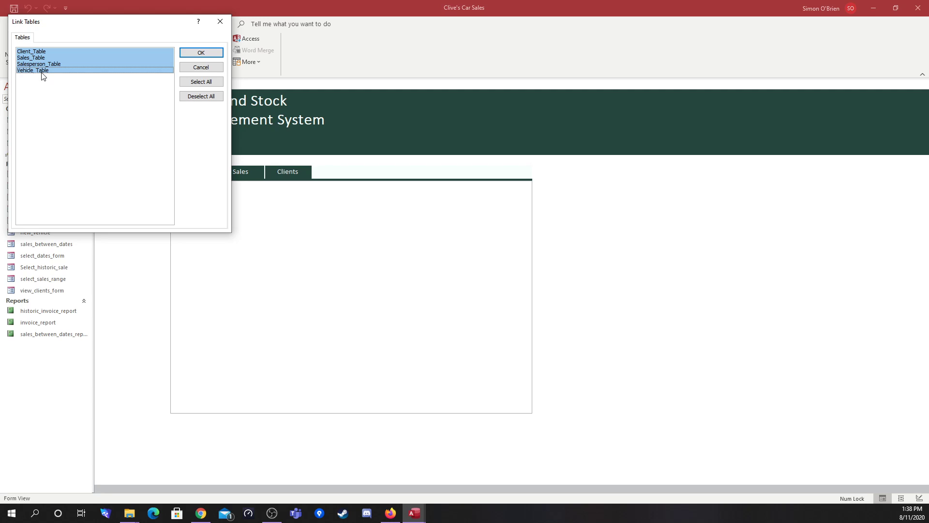
left_click(201, 53)
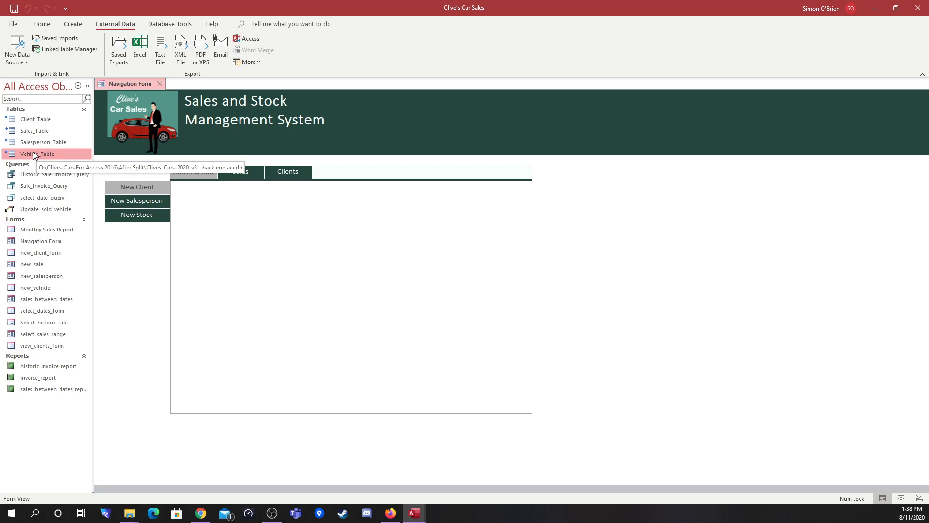
- Switch between the Sales, Clients and Add new info sections of the Navigation Form
left_click(241, 174)
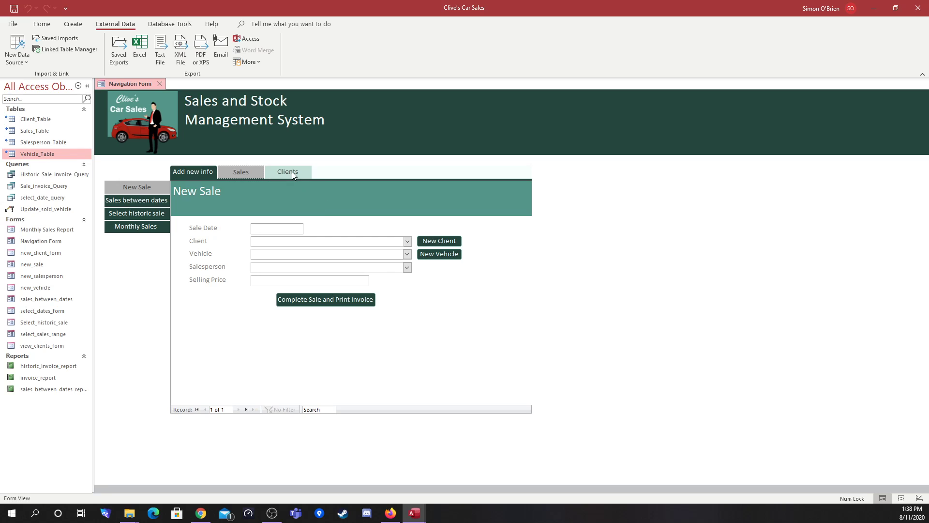
left_click(291, 172)
left_click(231, 173)
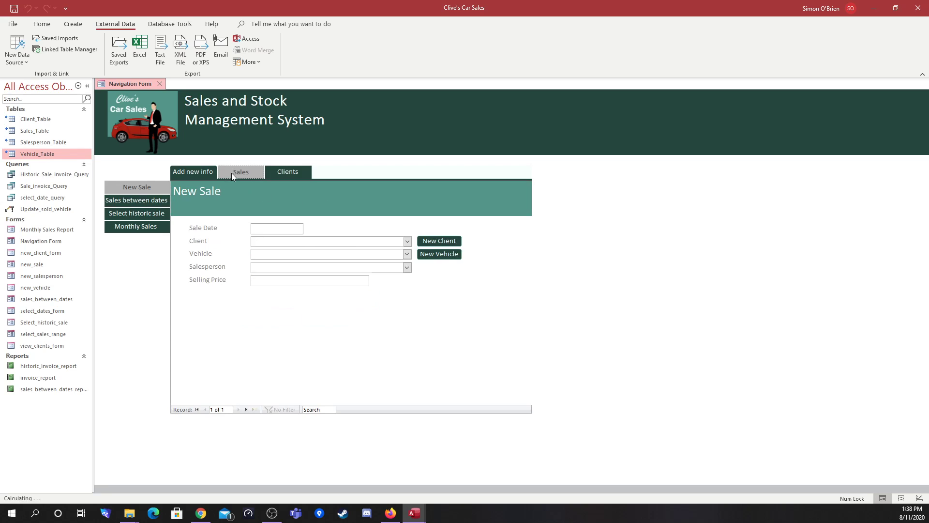
left_click(202, 172)
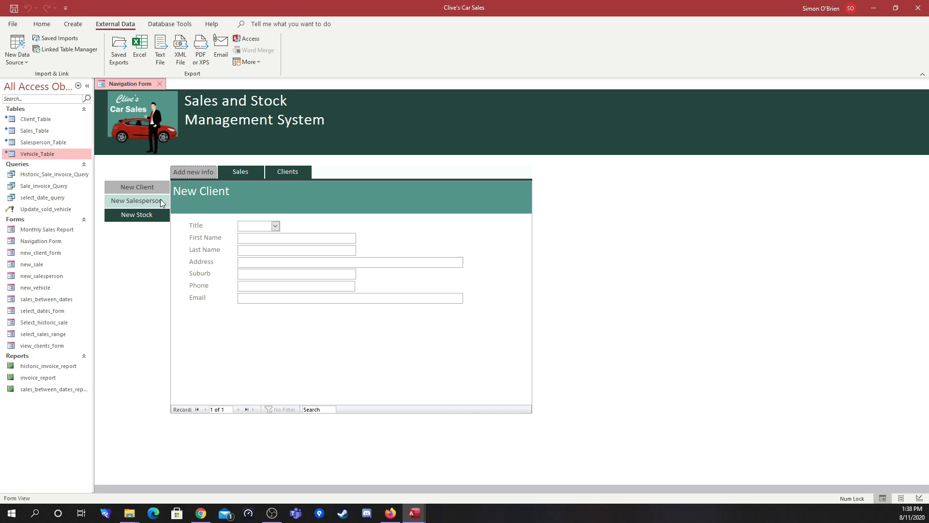
left_click(292, 174)
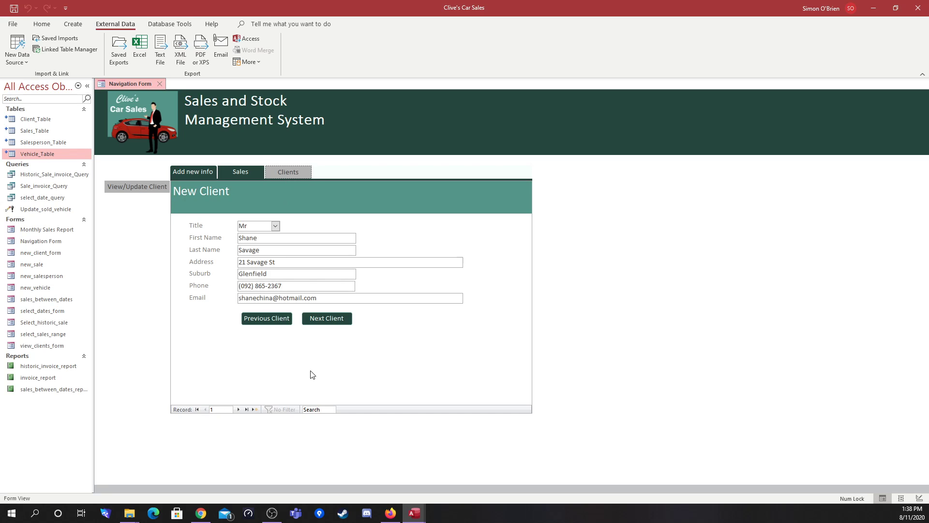
- Browse forward and back through the client records on the Clients form
left_click(328, 322)
left_click(332, 325)
left_click(332, 325)
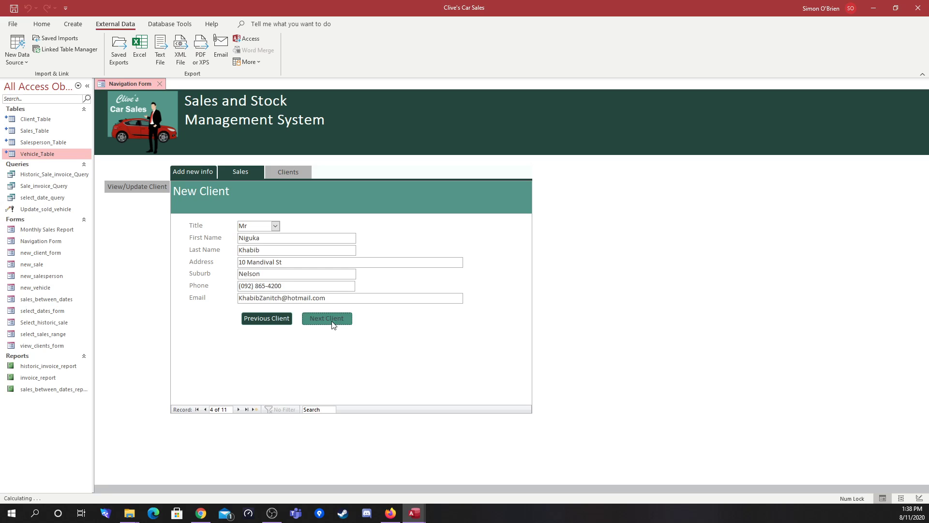
left_click(331, 325)
left_click(330, 326)
left_click(329, 326)
left_click(329, 326)
left_click(328, 327)
left_click(274, 322)
left_click(274, 322)
left_click(274, 321)
left_click(274, 321)
left_click(274, 321)
left_click(274, 322)
left_click(274, 321)
left_click(331, 319)
left_click(331, 319)
left_click(330, 318)
left_click(329, 318)
left_click(330, 319)
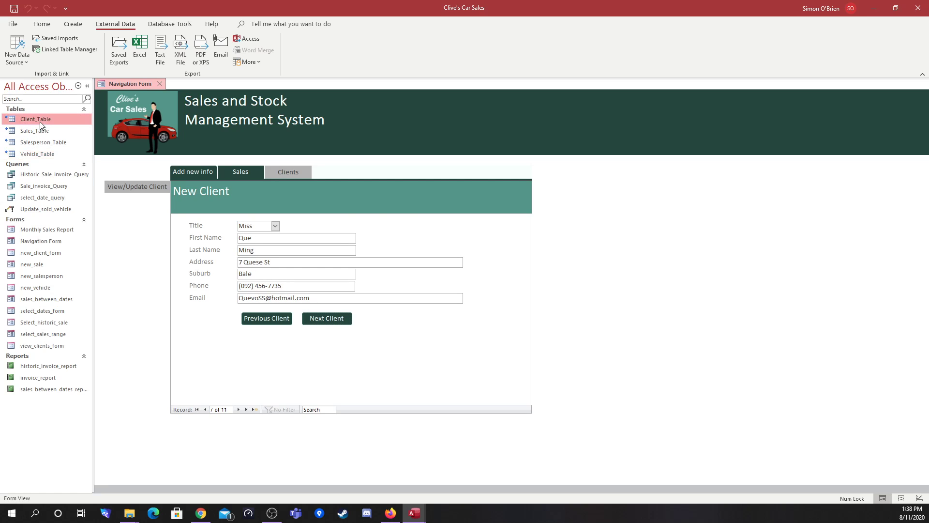
- Open Client_Table, Sales_Table, Salesperson_Table and Vehicle_Table to check their data
double_click(40, 120)
double_click(45, 130)
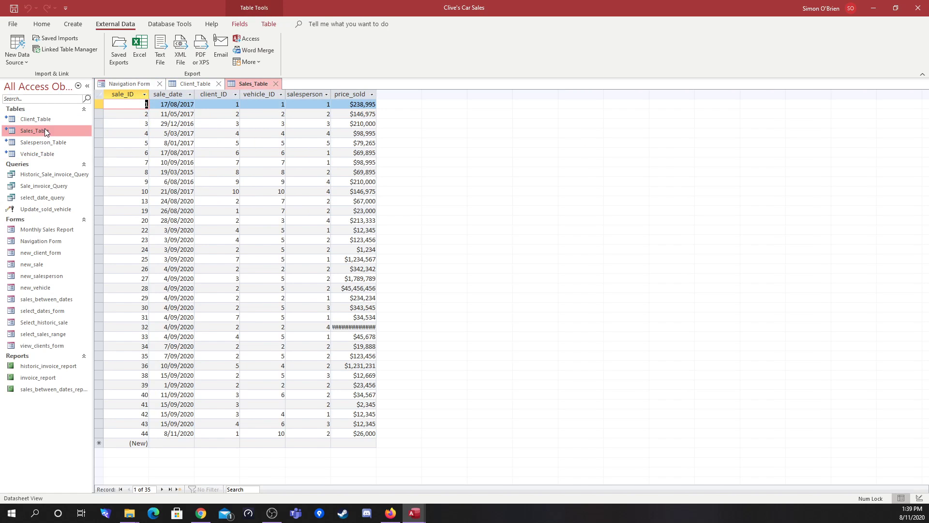
double_click(44, 142)
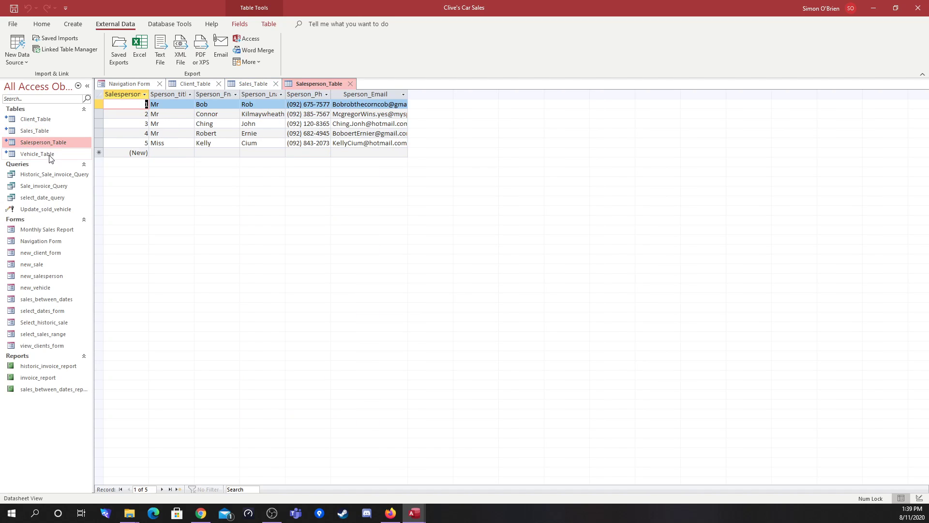
double_click(50, 155)
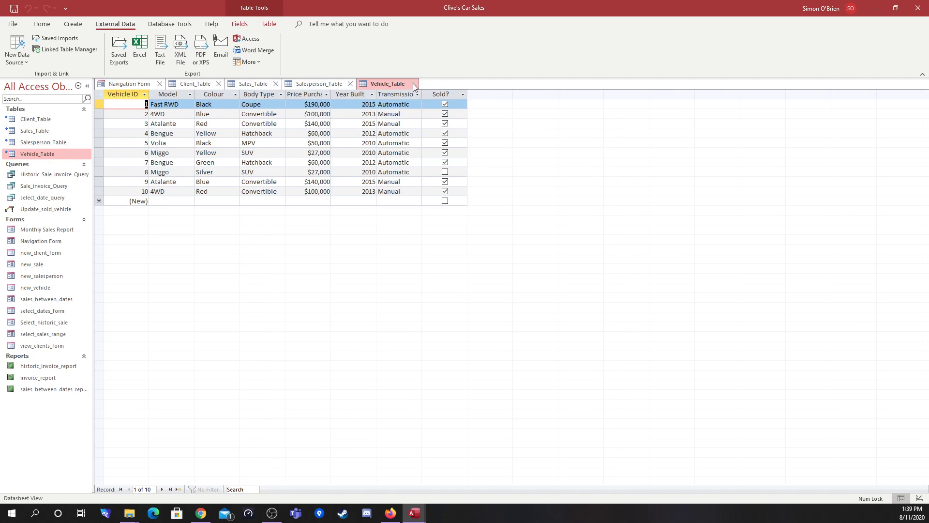
- Close the four table datasheets and the Navigation Form
left_click(414, 83)
left_click(350, 84)
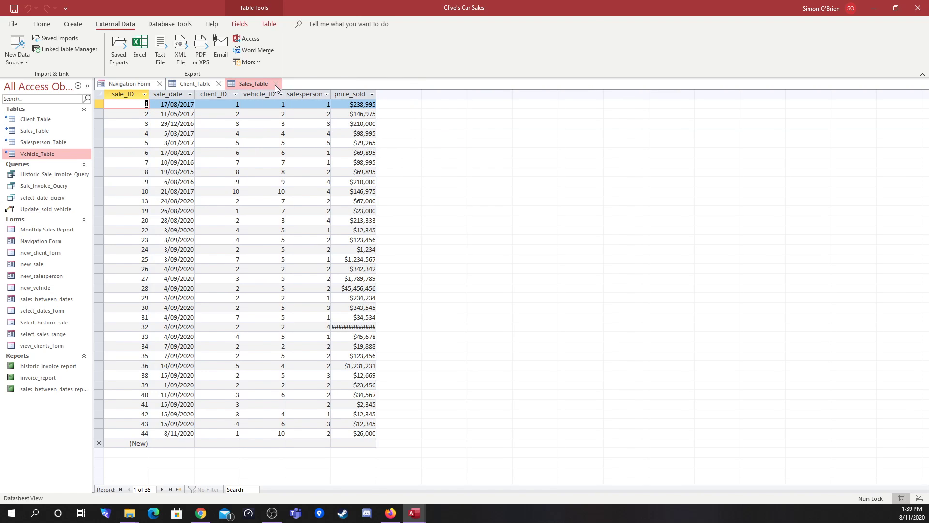
left_click(275, 84)
left_click(219, 84)
left_click(159, 84)
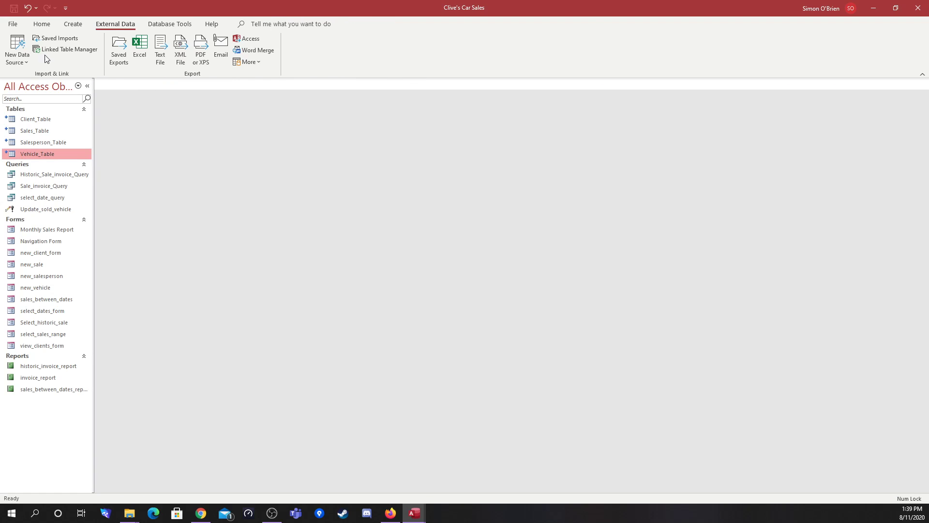
- Close Clive's Car Sales and reopen it from recent files with the database password
left_click(13, 24)
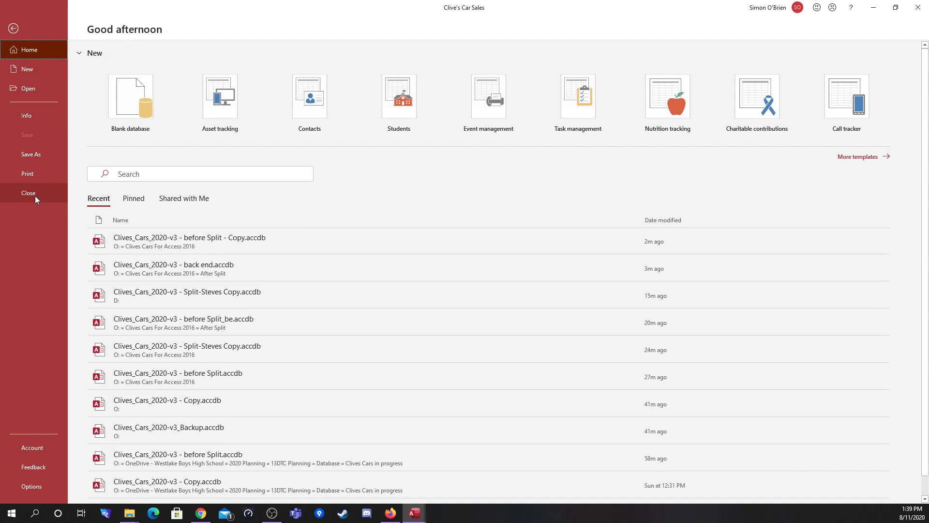
left_click(35, 196)
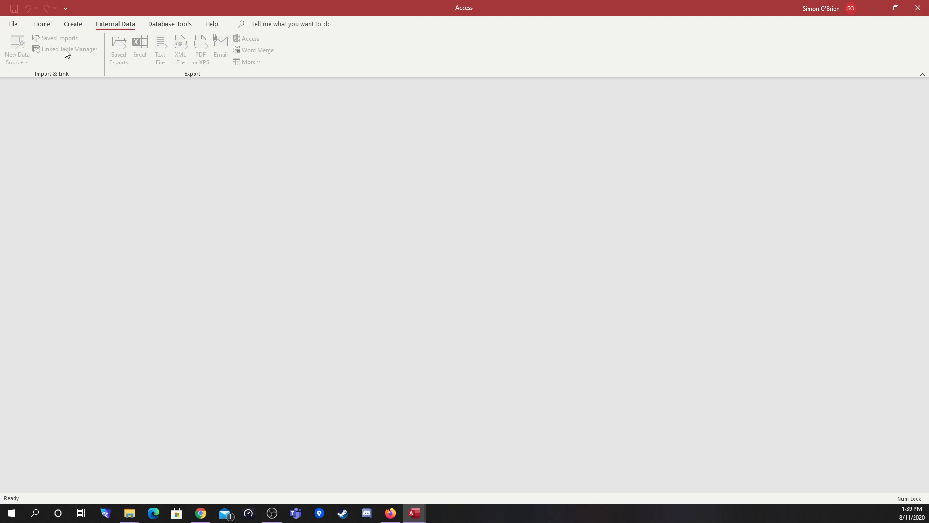
left_click(14, 24)
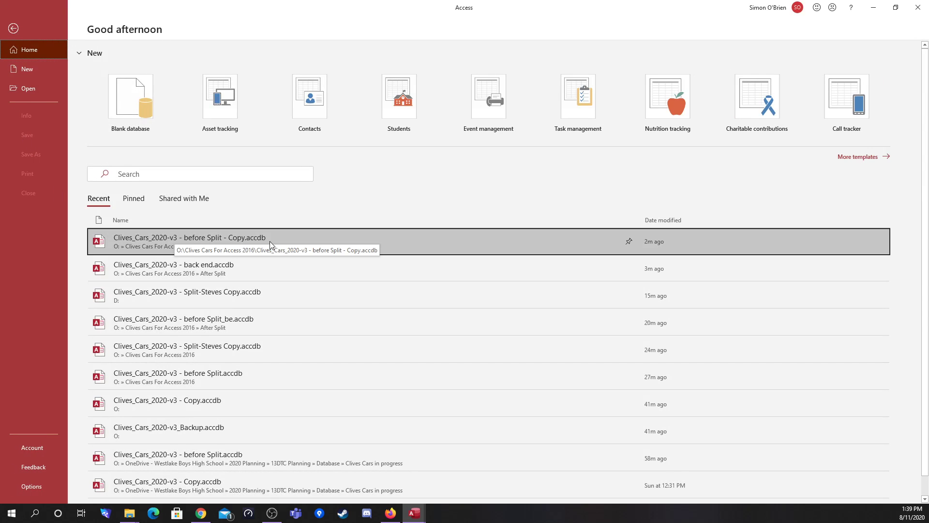
left_click(298, 242)
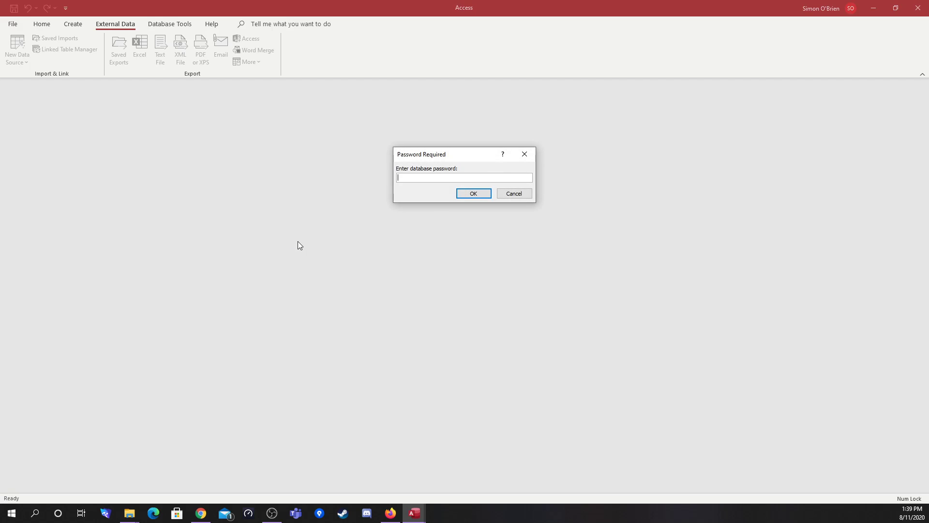
type("****")
key("Return")
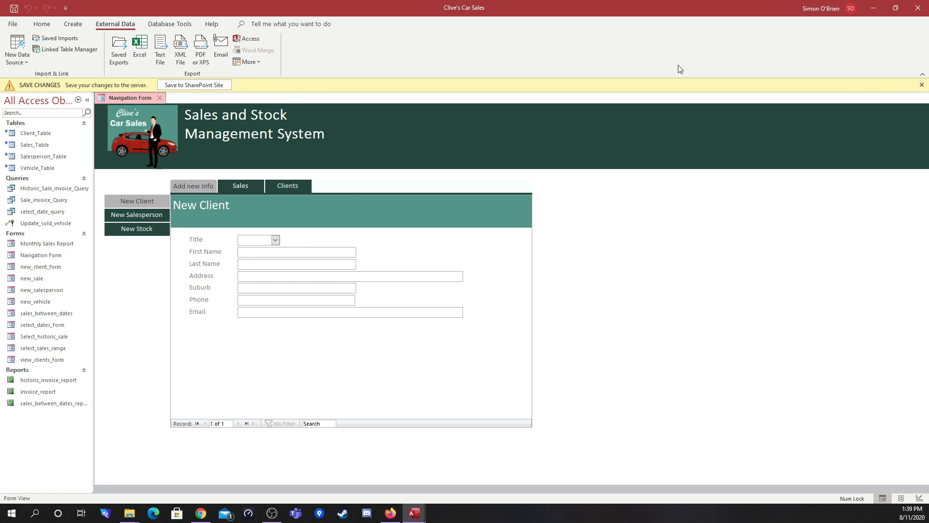
left_click(922, 84)
- Open all four linked tables to confirm they still display their records
double_click(35, 119)
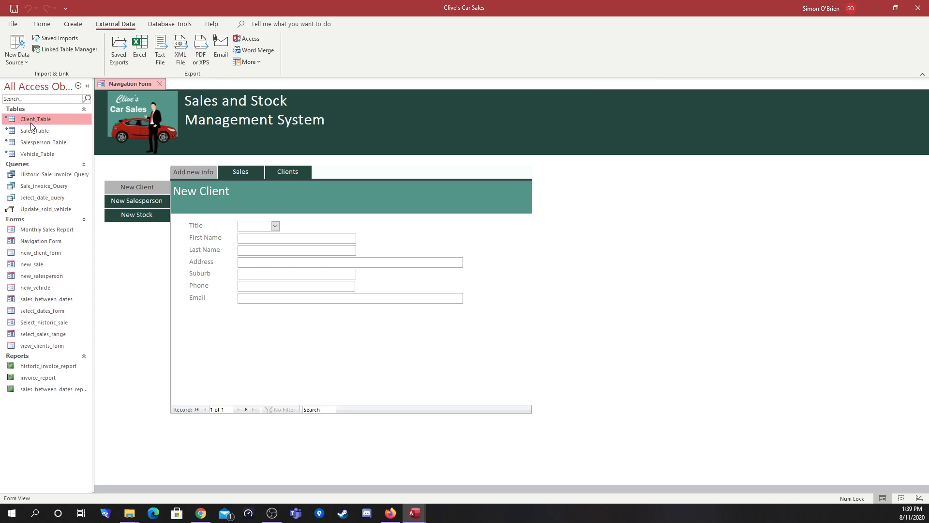
double_click(34, 131)
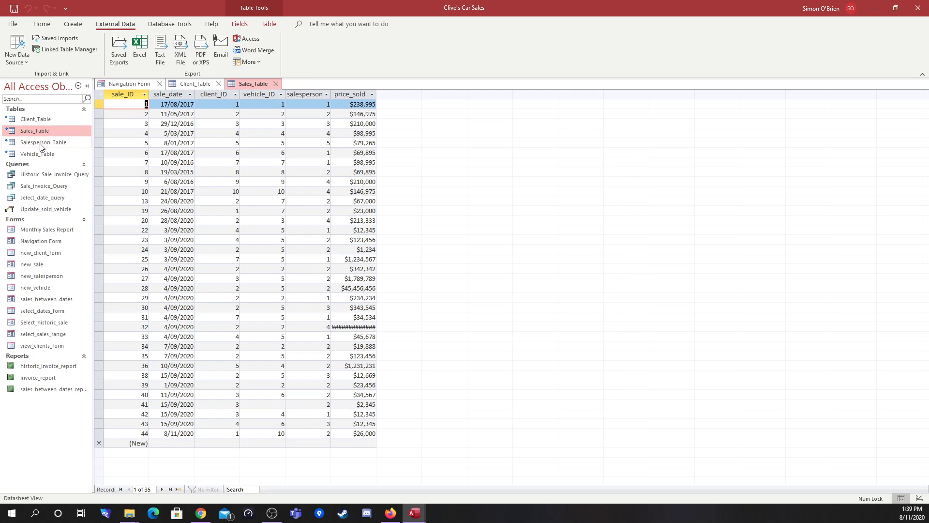
double_click(39, 143)
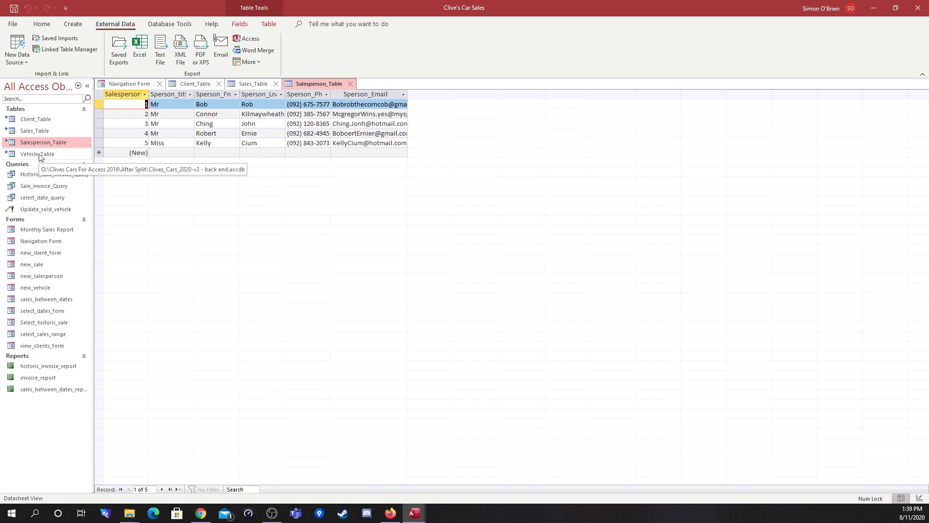
double_click(39, 153)
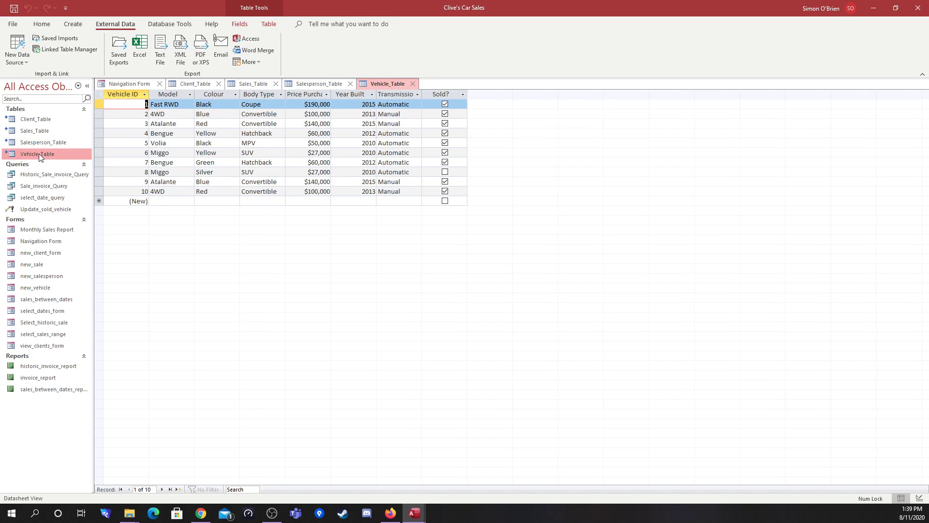
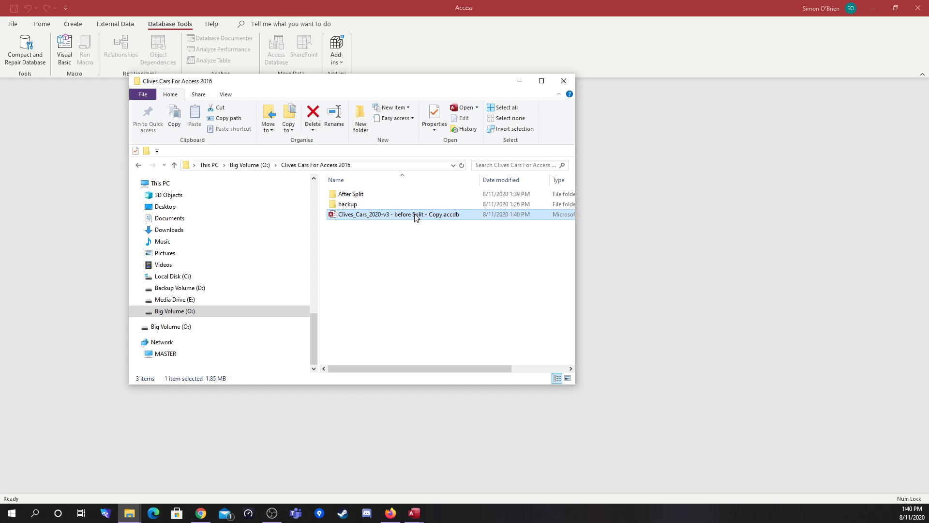
- Duplicate the before-split database file and rename the duplicate to 'bills copy'
key("ctrl+c")
key("ctrl+v")
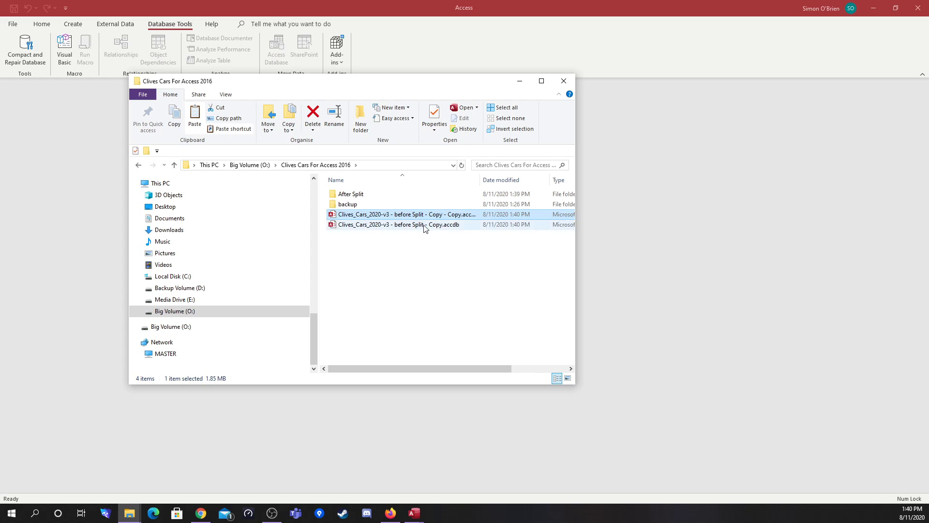
left_click(451, 215)
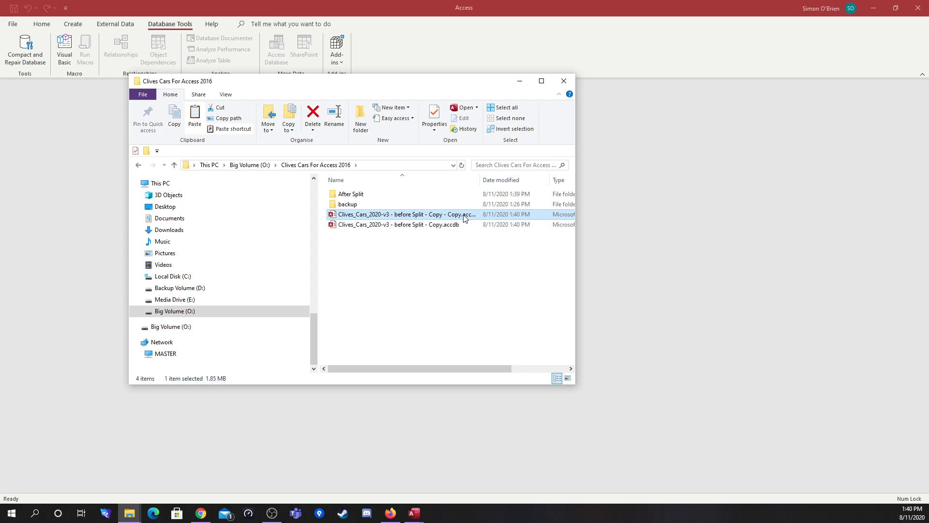
left_click_drag(463, 214, 396, 219)
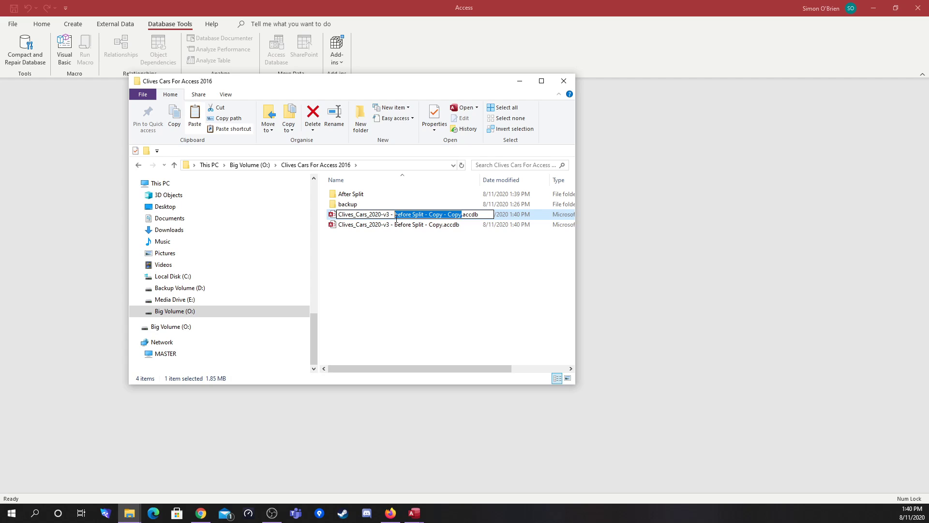
type("bills c")
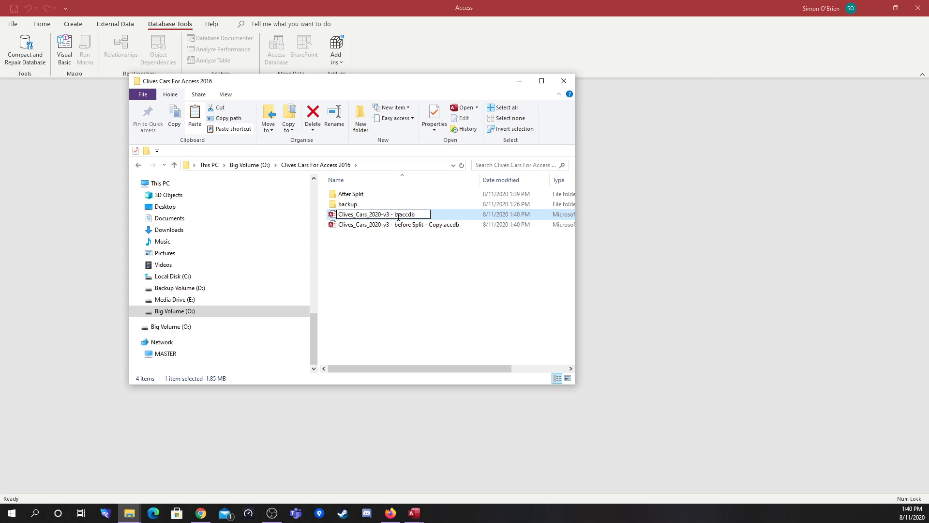
type("opy")
left_click(411, 249)
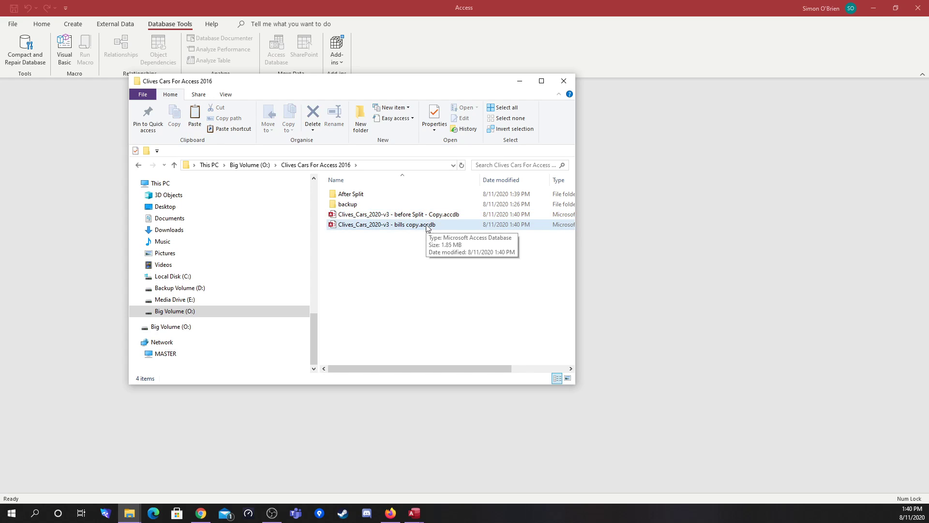
- Paste a second duplicate and rename it 'Clives_Cars_2020-v3 - Julies copy.accdb'
key("ctrl+v")
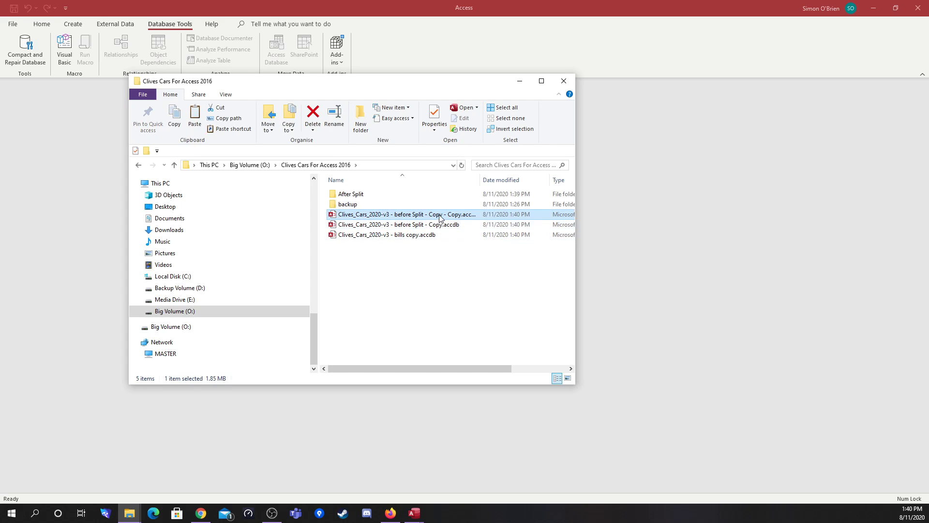
left_click(459, 214)
left_click(462, 214)
left_click_drag(462, 214, 394, 215)
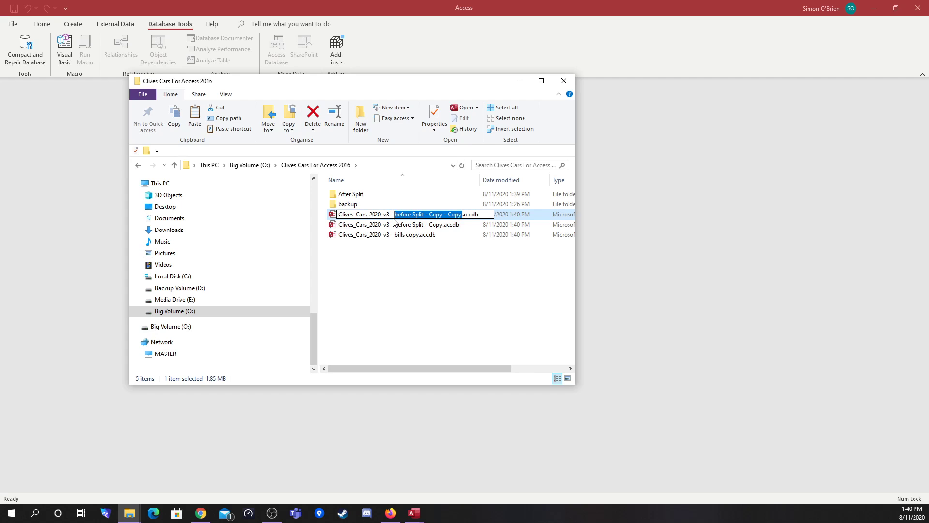
type("Julies ")
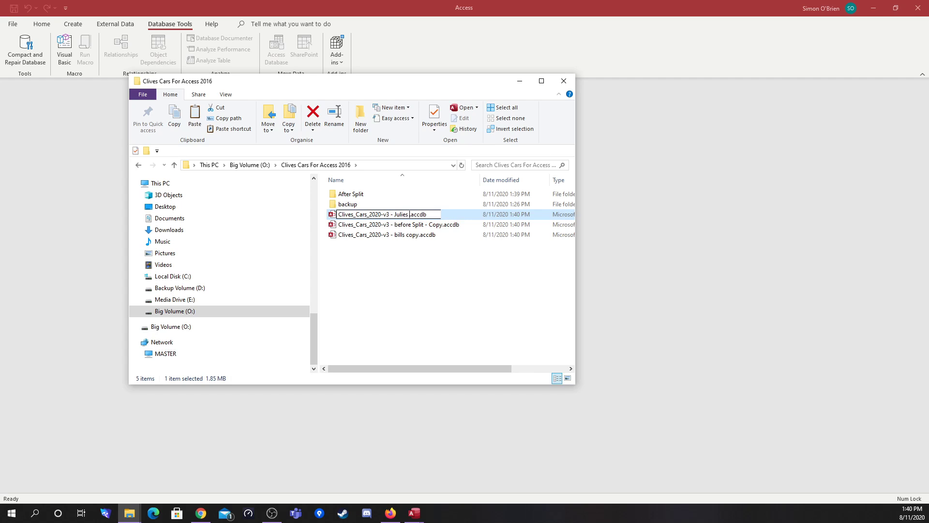
type("copy")
key("Return")
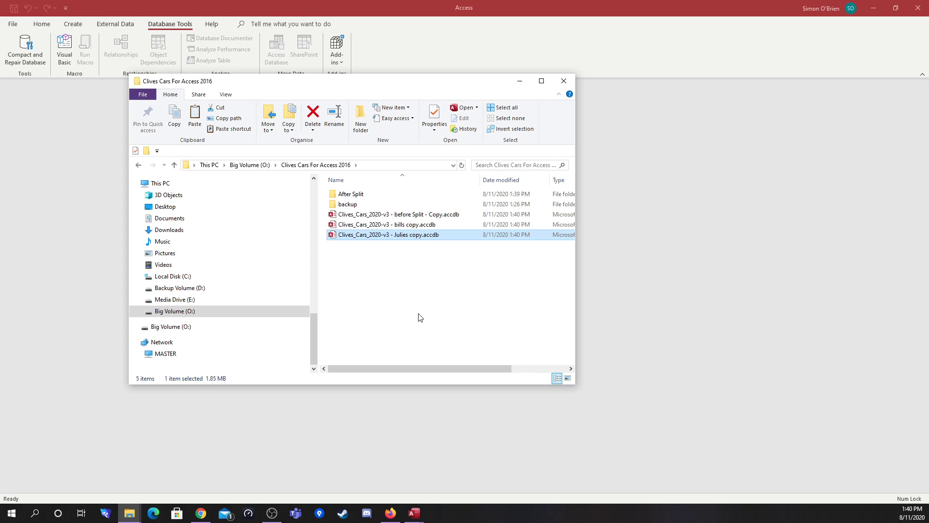
- Open the second user's copy with the database password, enable content, and open Client_Table
double_click(390, 236)
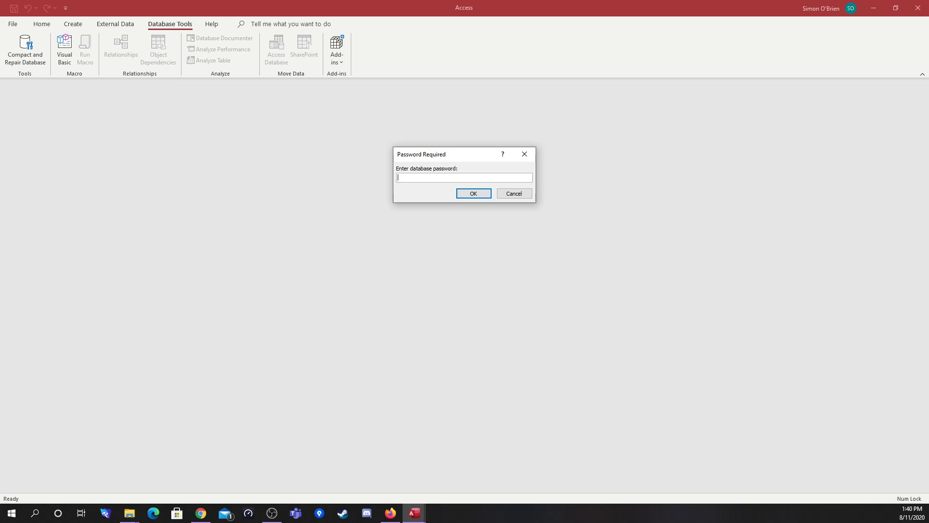
type("password")
key("Return")
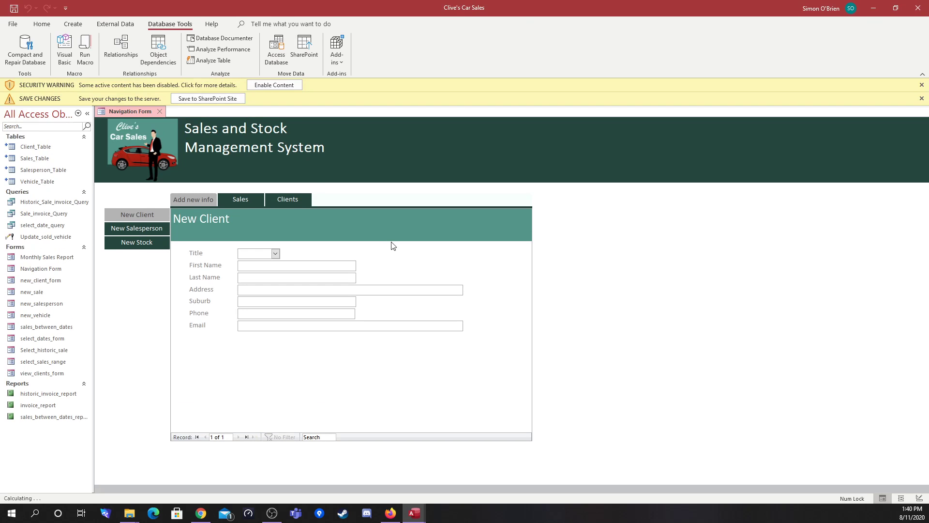
left_click(288, 85)
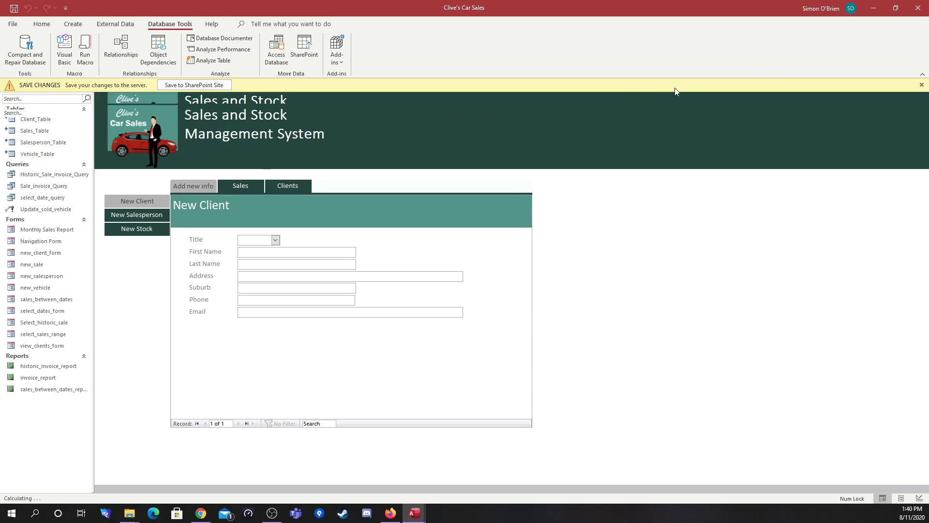
left_click(922, 85)
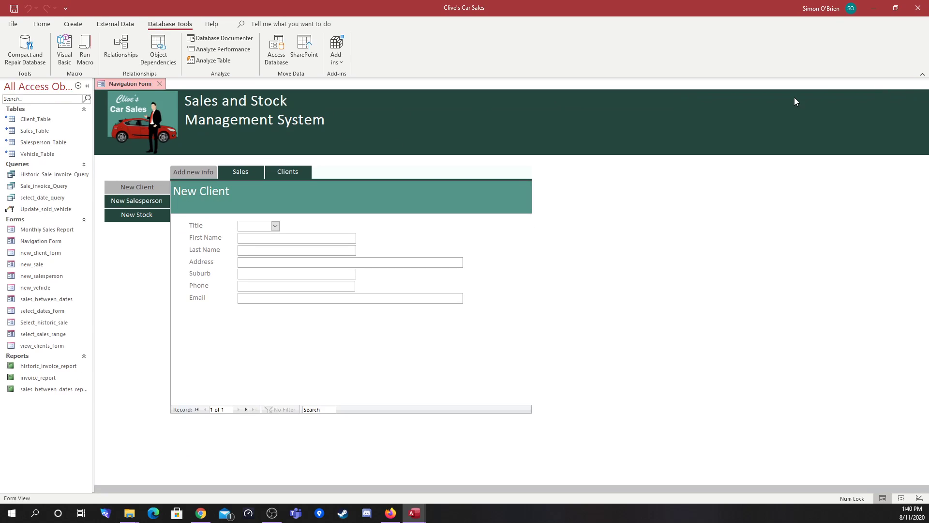
double_click(24, 120)
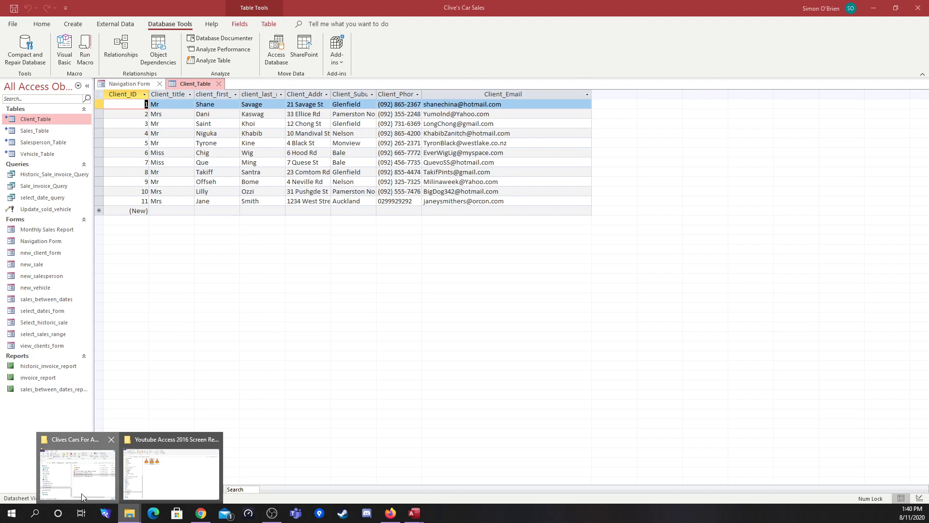
left_click(81, 493)
- Open the bills copy with its password, enable content, and restore its window beside the other
double_click(409, 226)
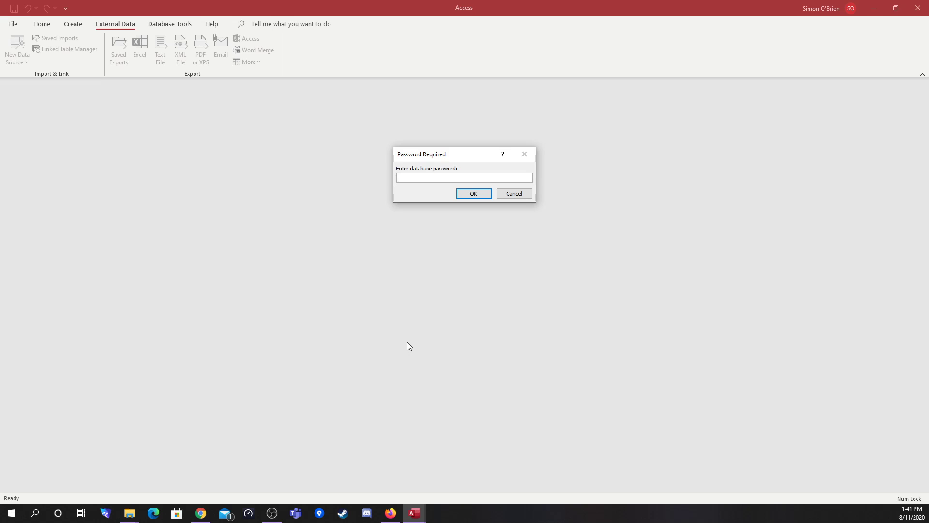
type("********")
key("Return")
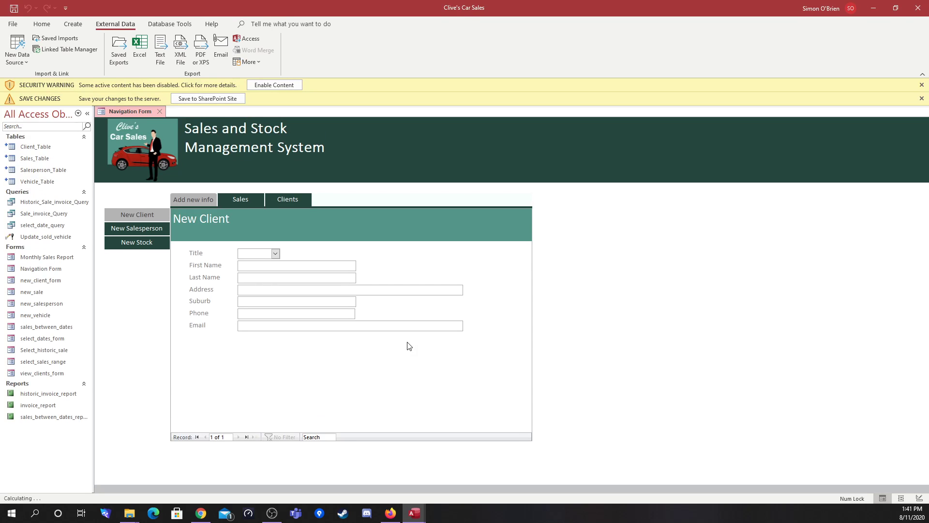
left_click(289, 86)
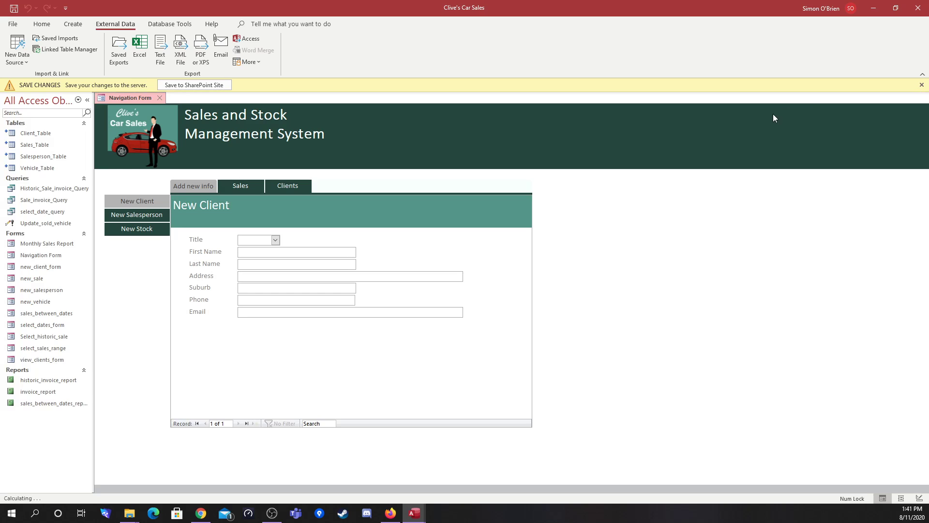
left_click(921, 86)
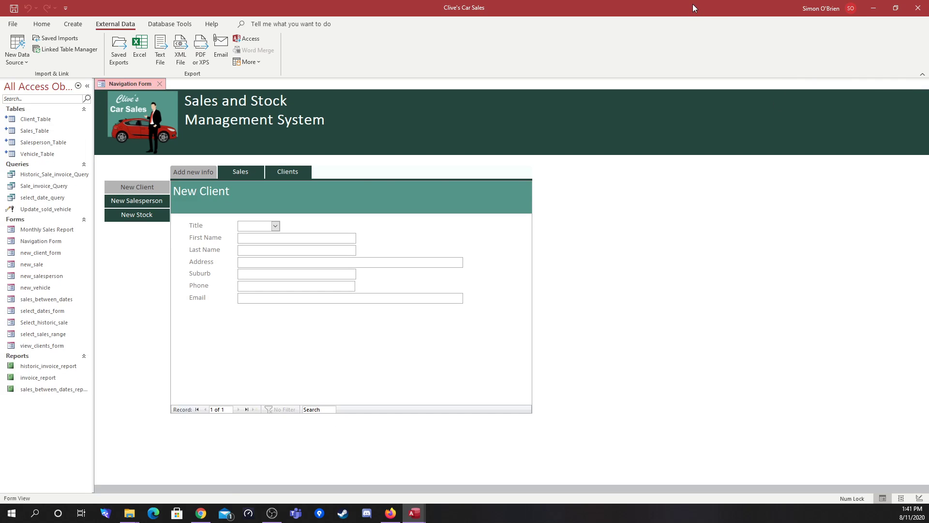
left_click_drag(693, 7, 680, 111)
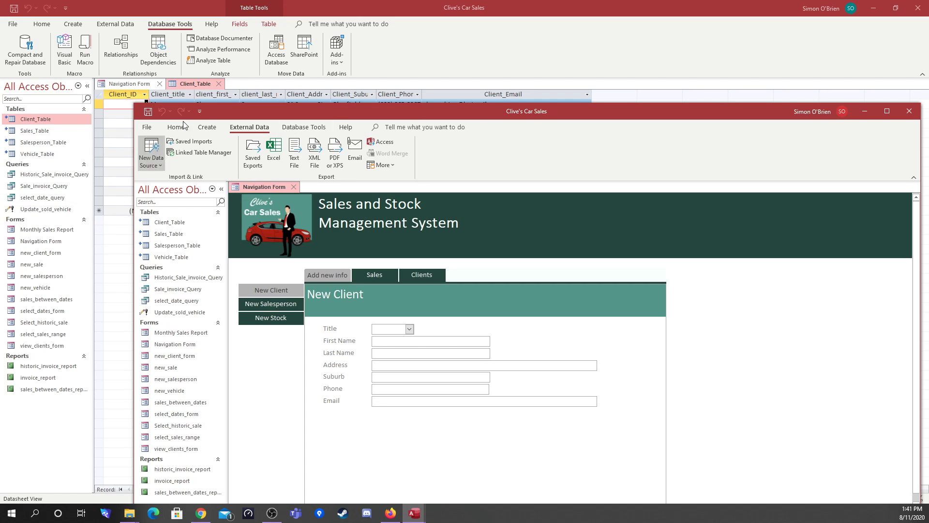
- Close the Client_Table datasheet, then close the second Access window
left_click(216, 83)
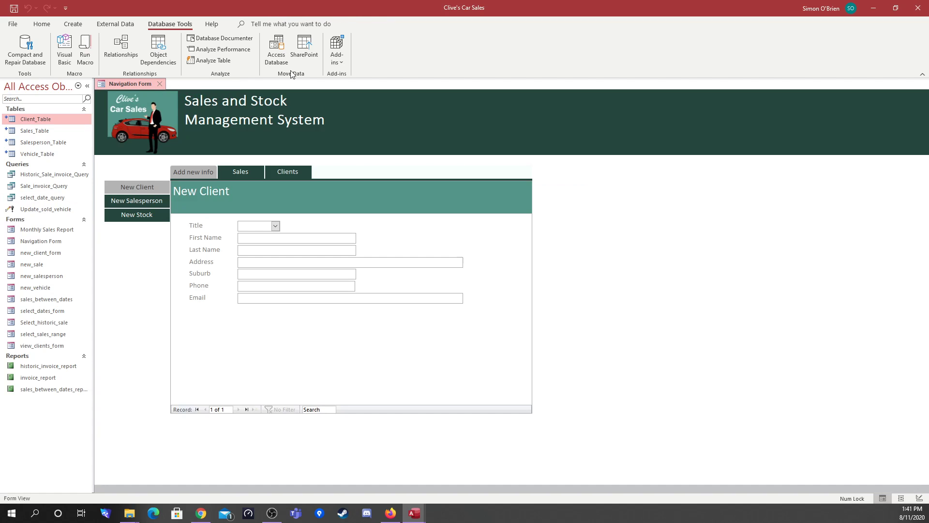
mouse_move(418, 514)
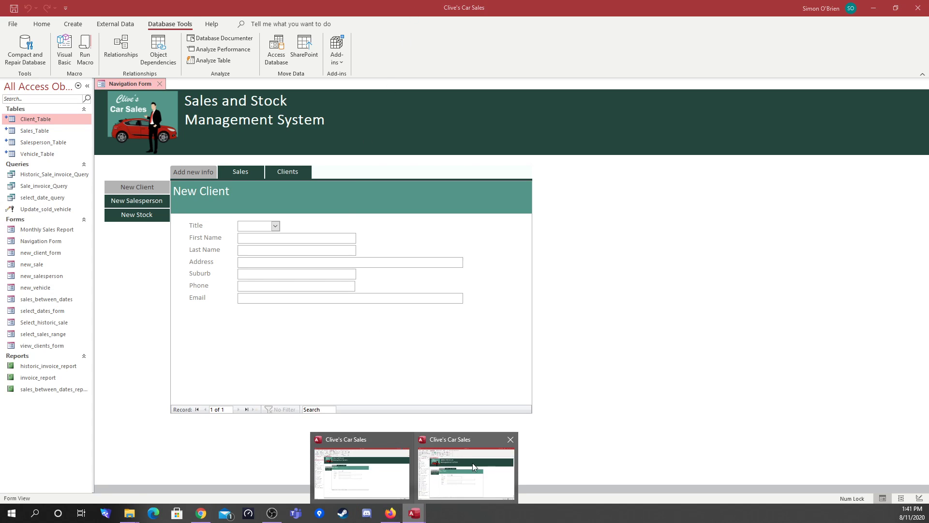
left_click(472, 464)
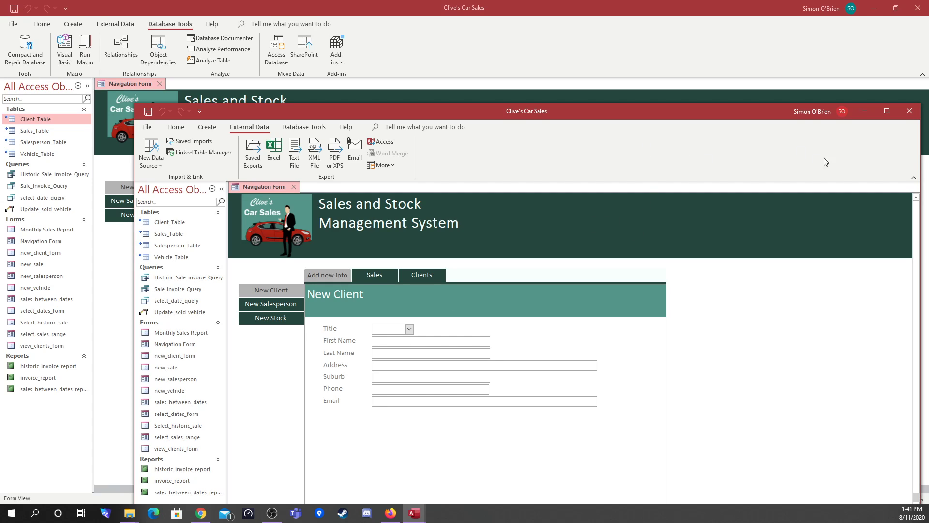
left_click(909, 112)
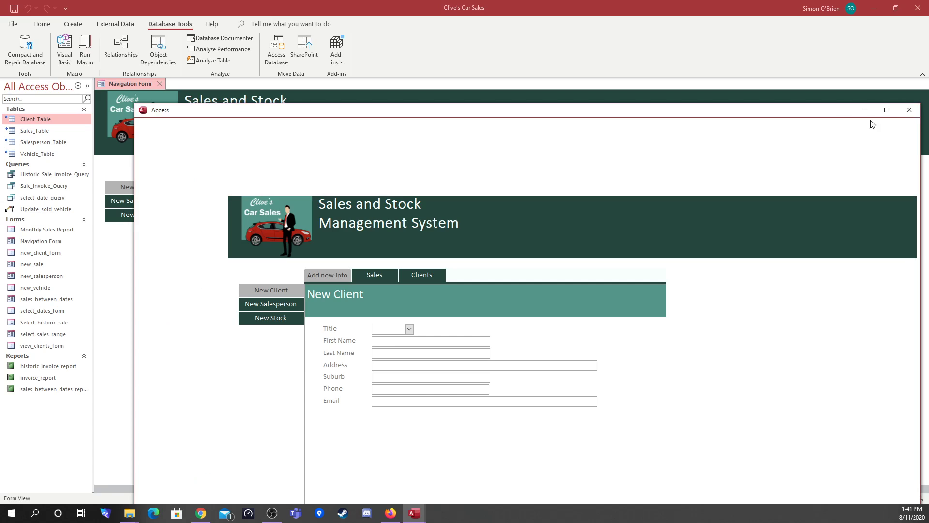